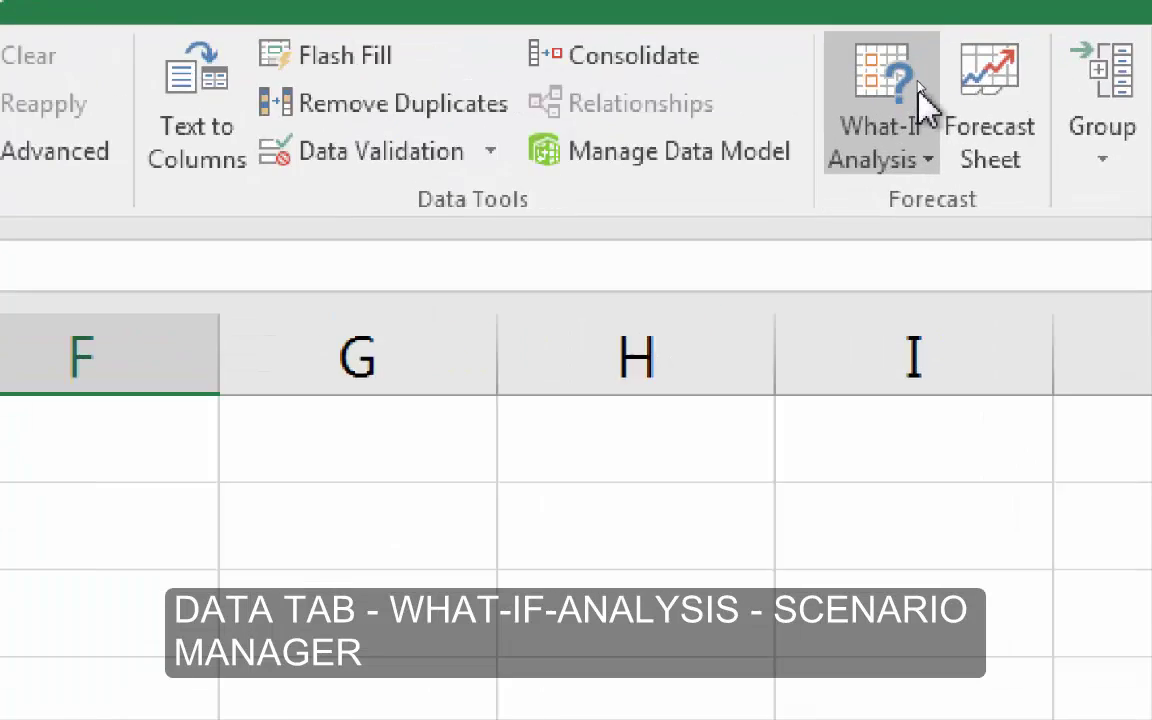
left_click(932, 148)
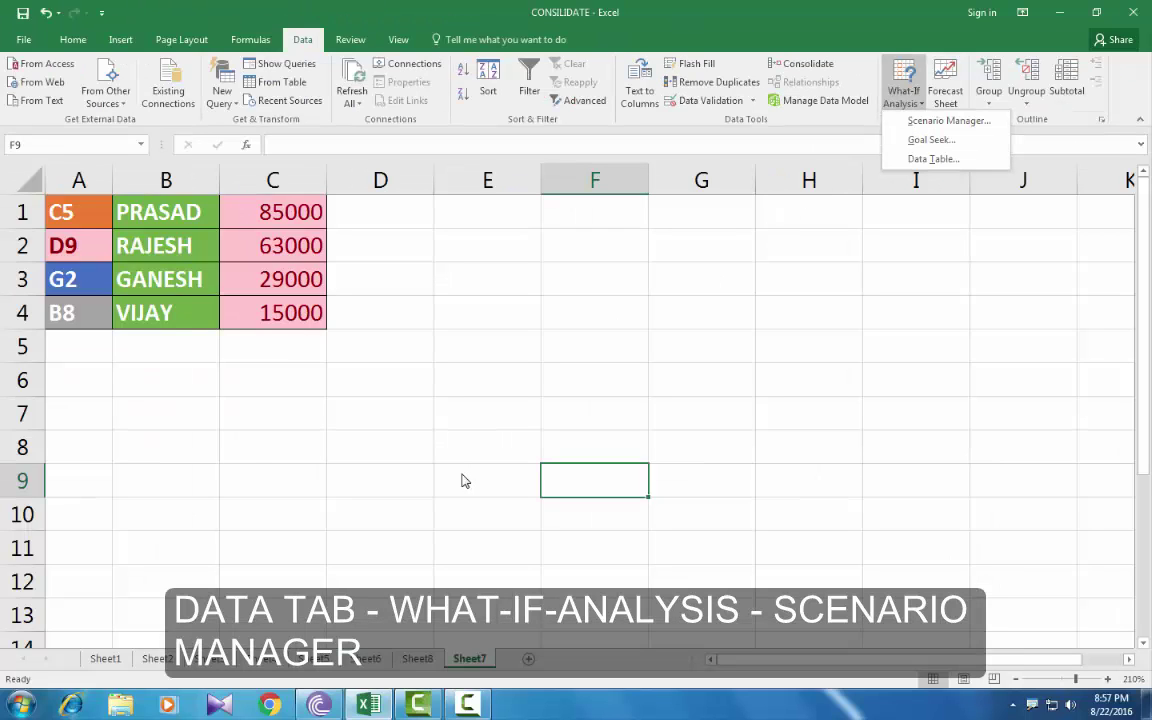
left_click(463, 490)
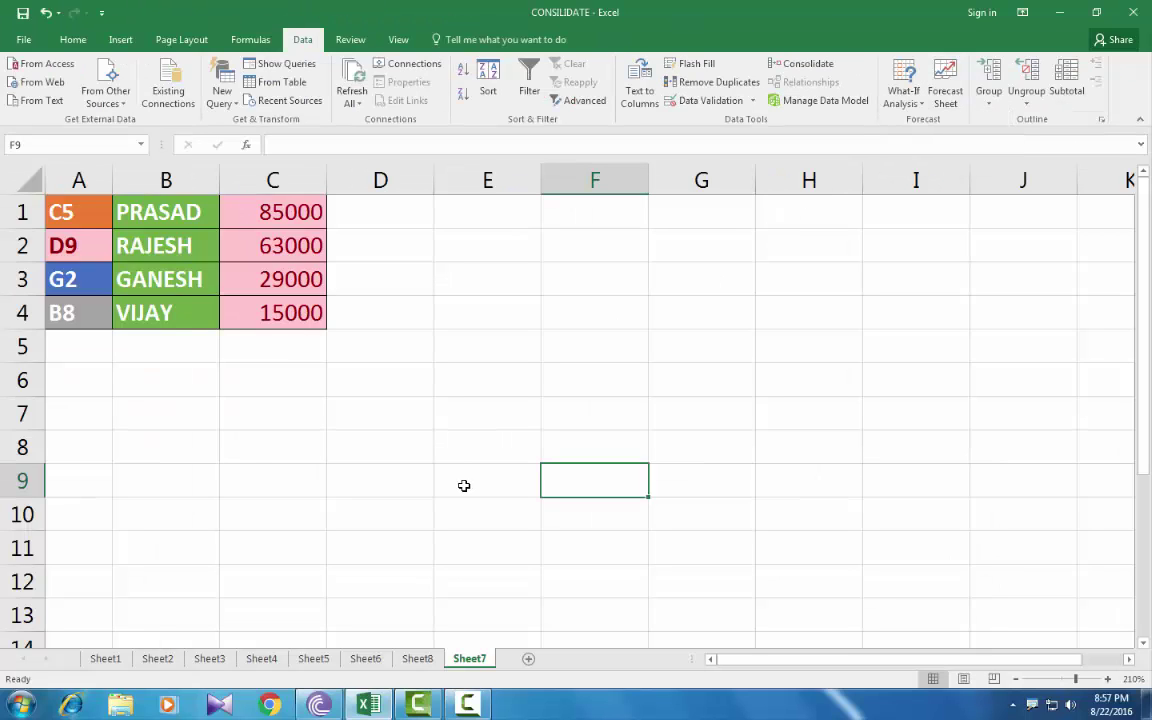
left_click(293, 470)
left_click(509, 507)
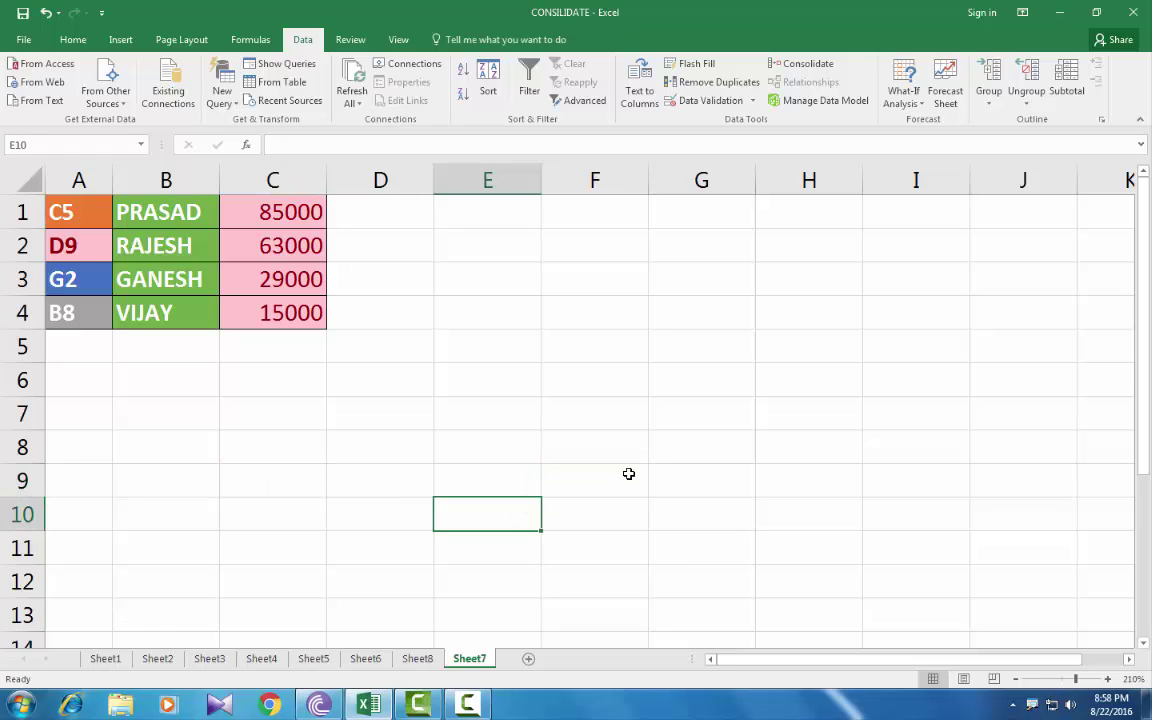
left_click(570, 348)
left_click(522, 314)
left_click(405, 414)
left_click(395, 482)
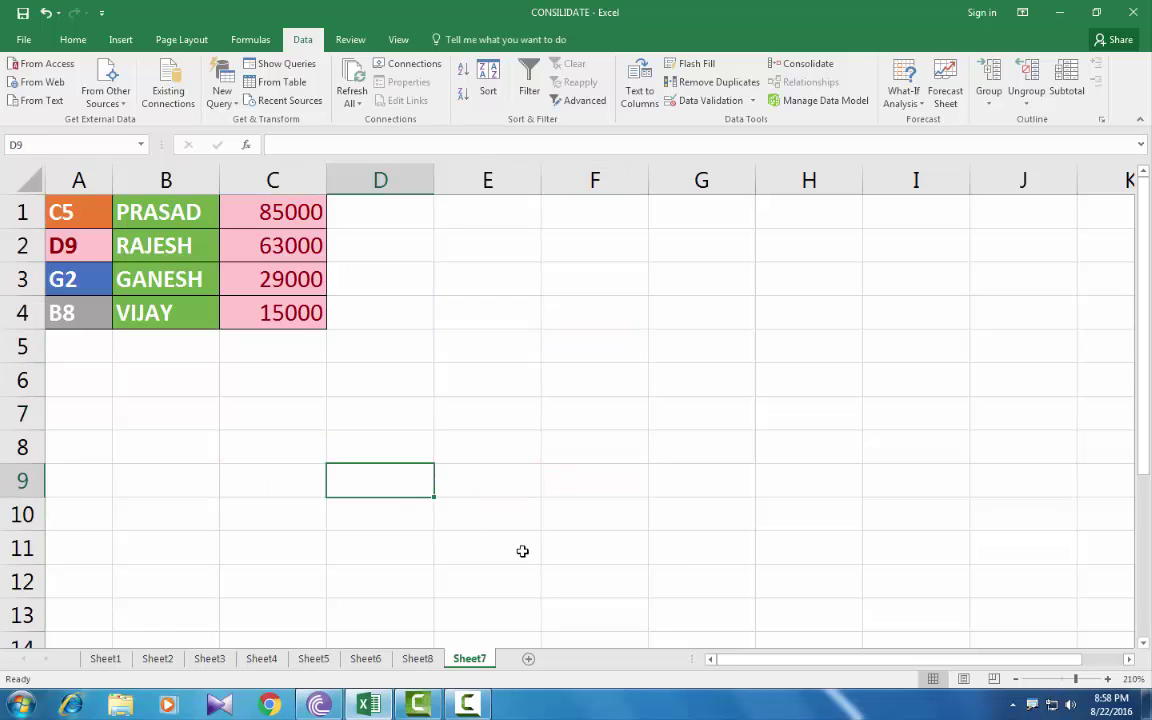
left_click(530, 550)
left_click(662, 552)
left_click(750, 480)
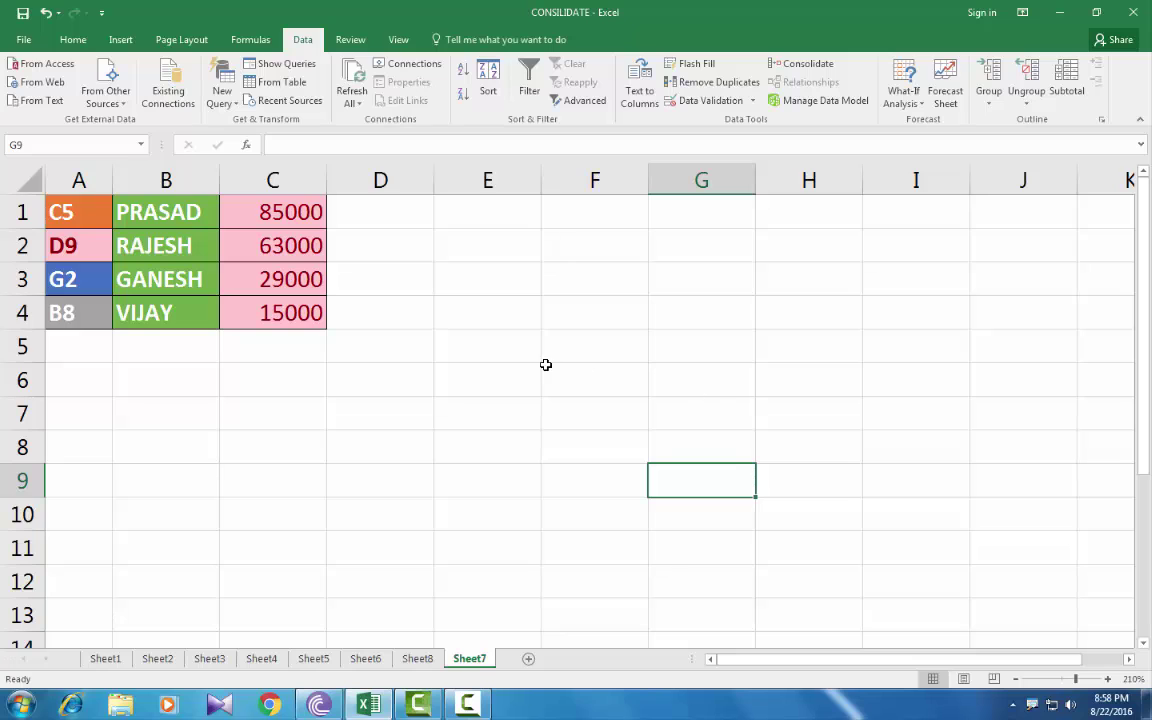
left_click(471, 415)
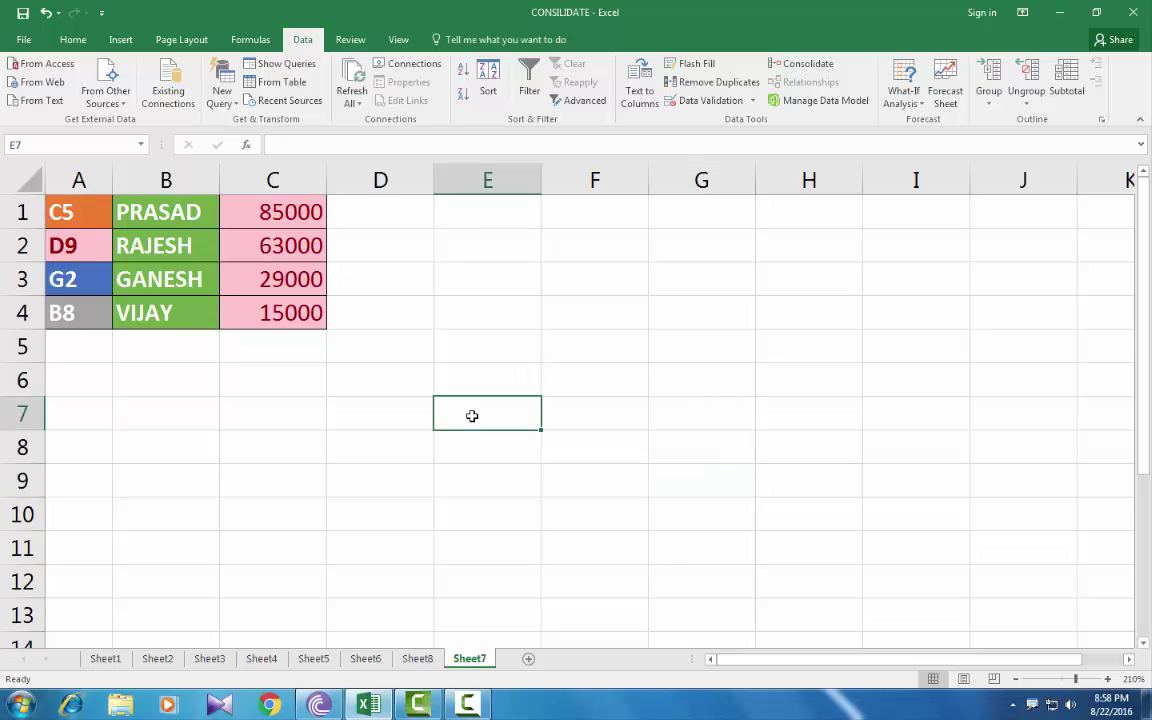
left_click(617, 414)
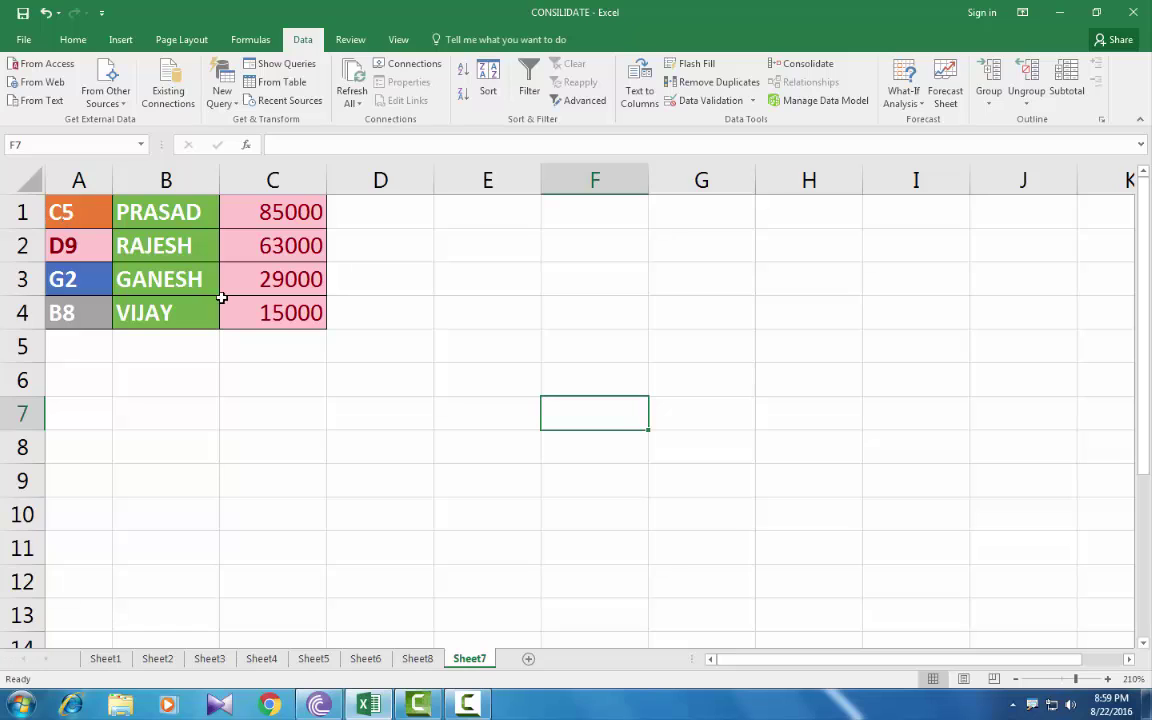
Start a new scenario in Scenario Manager from cell C5, naming it after the person in B1
left_click(271, 347)
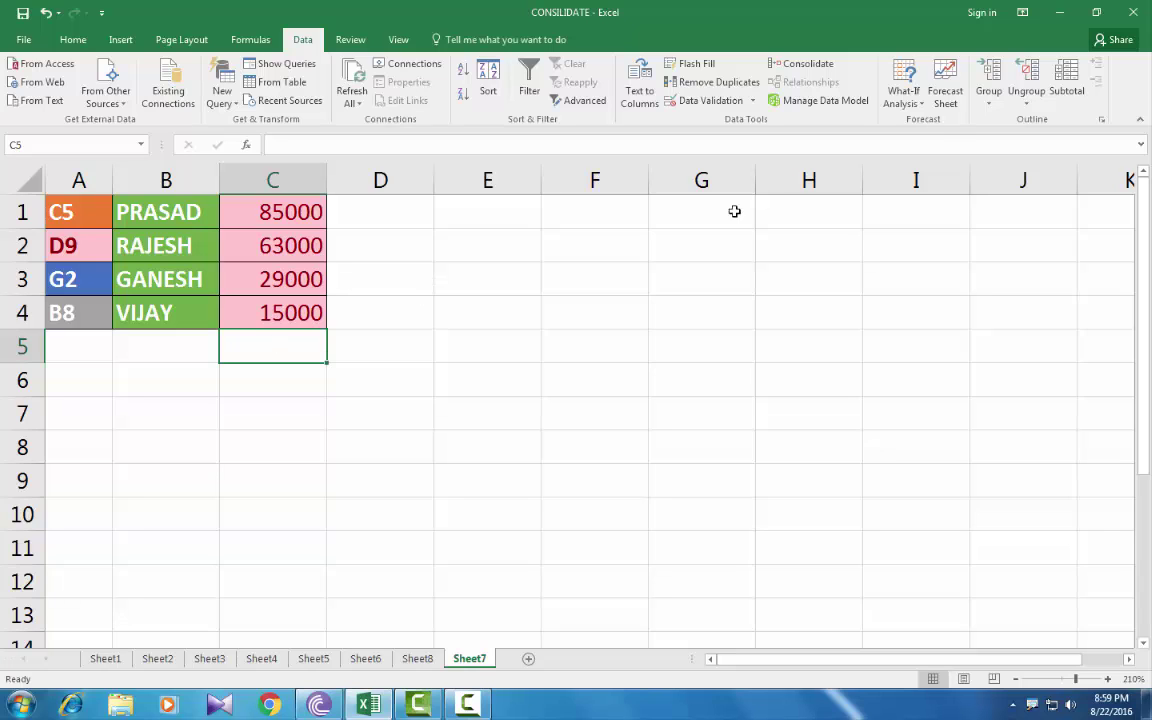
left_click(904, 97)
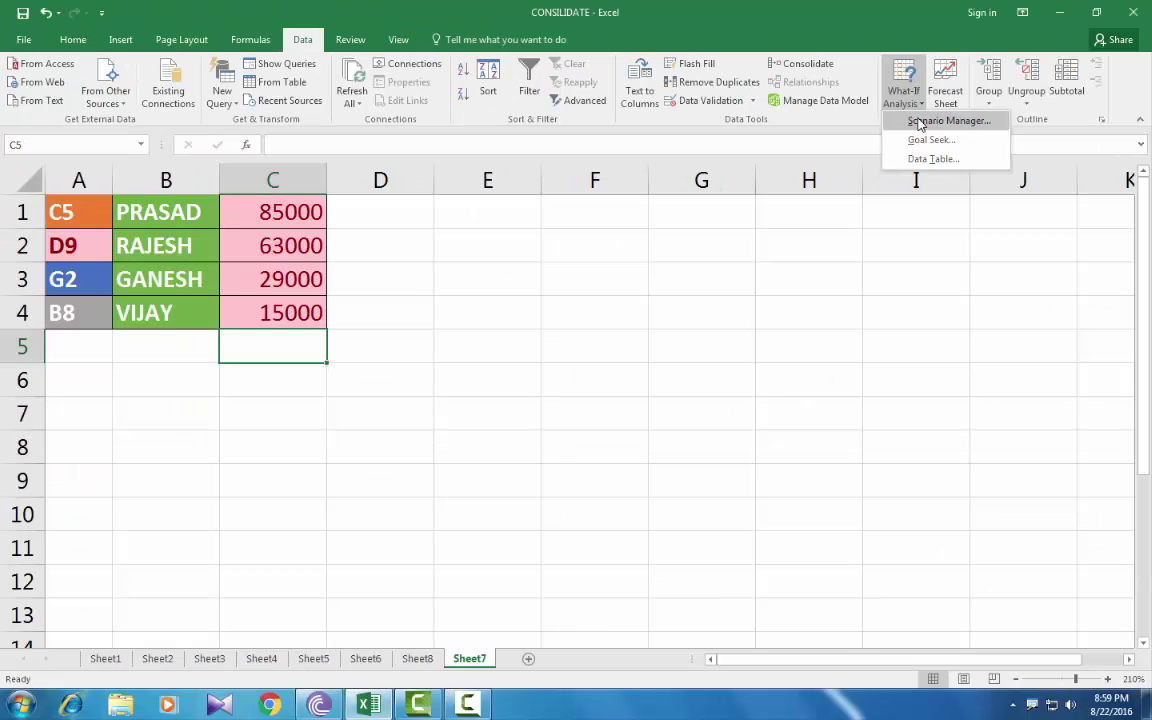
left_click(919, 121)
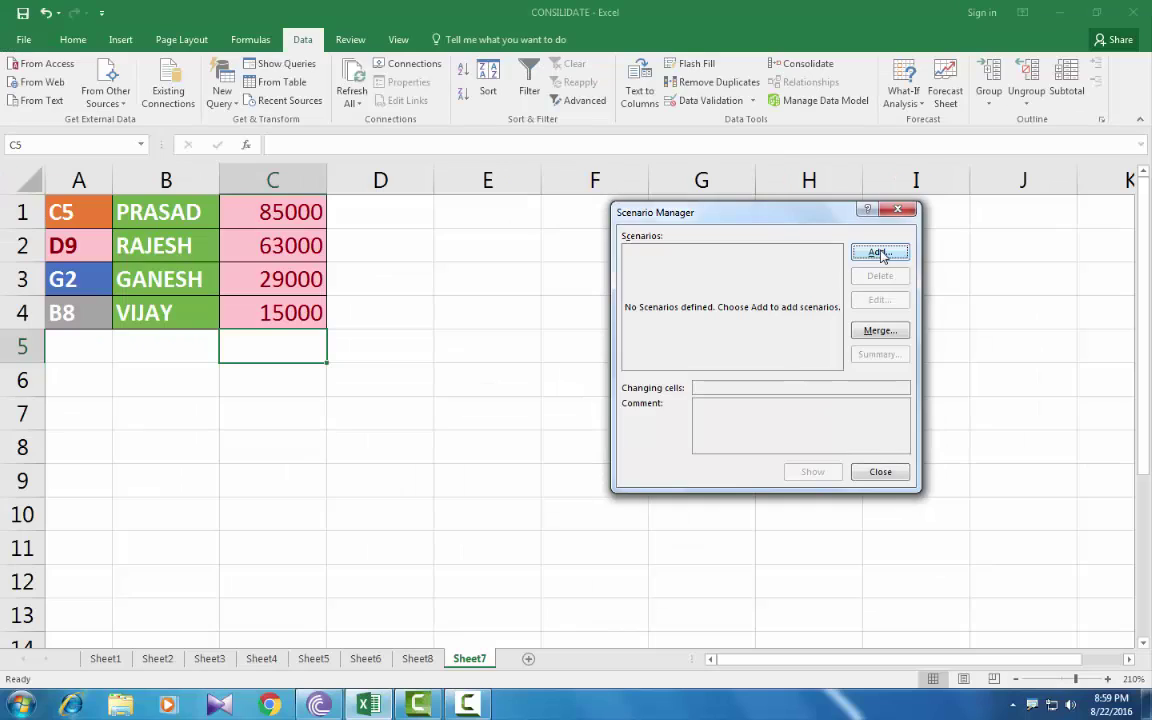
left_click(880, 254)
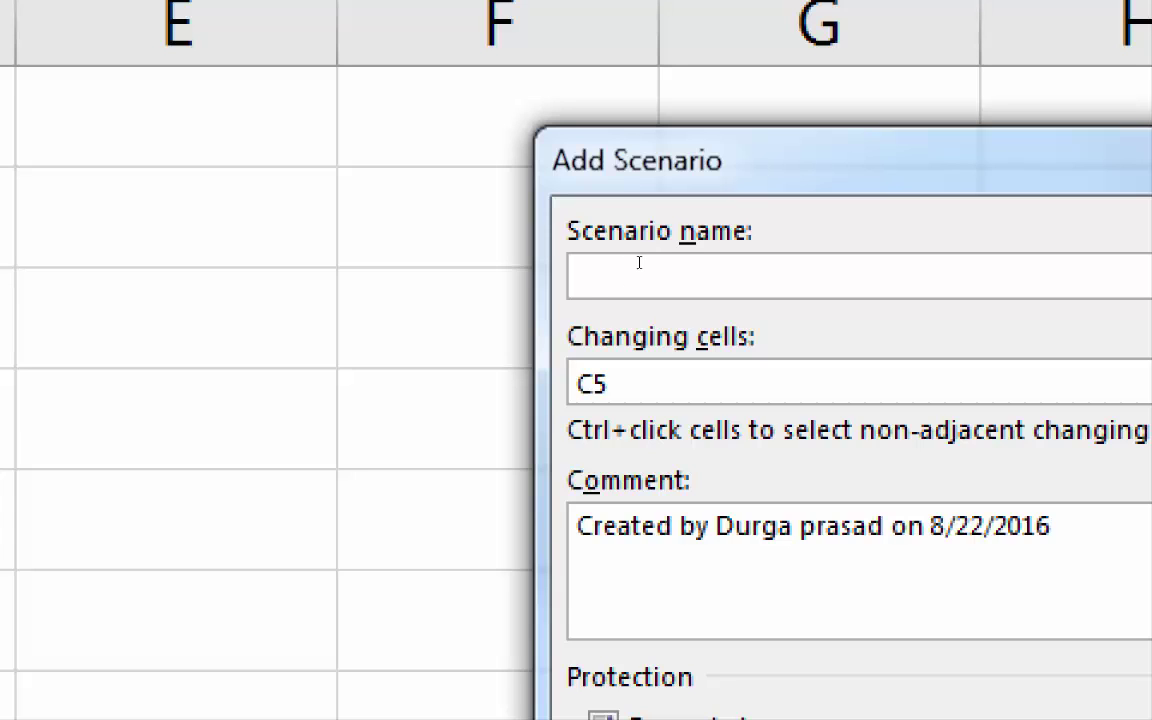
type("PRASAD")
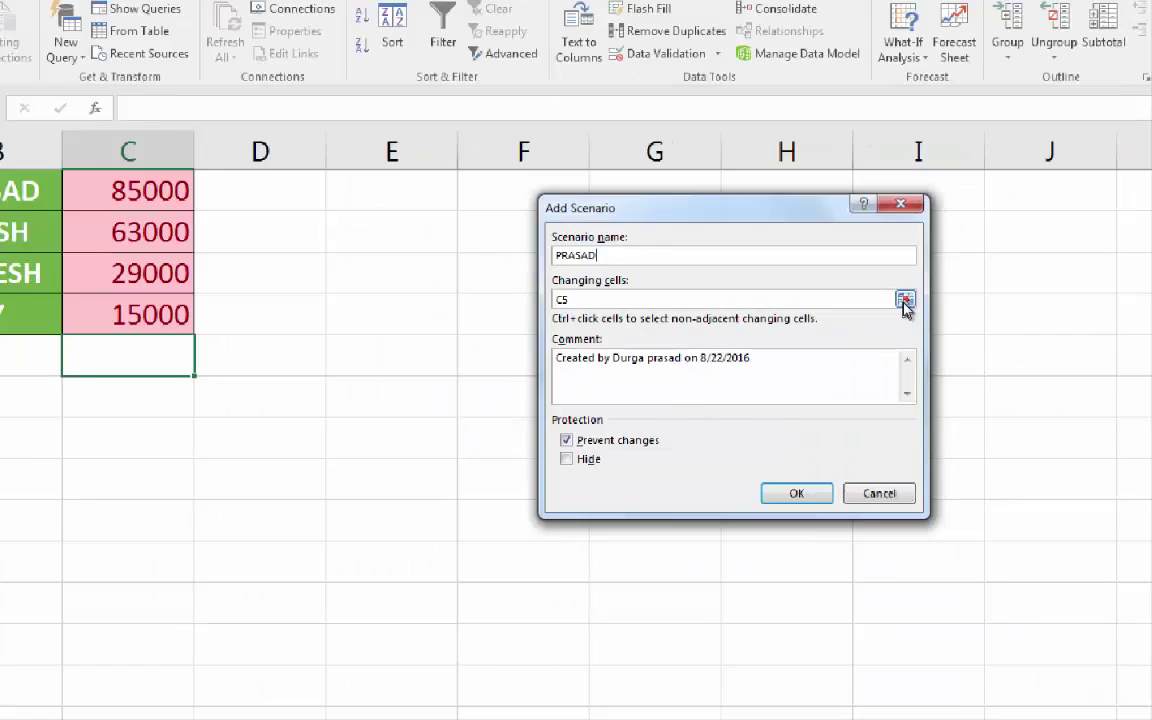
Set the new scenario's changing cell to C8
left_click(834, 319)
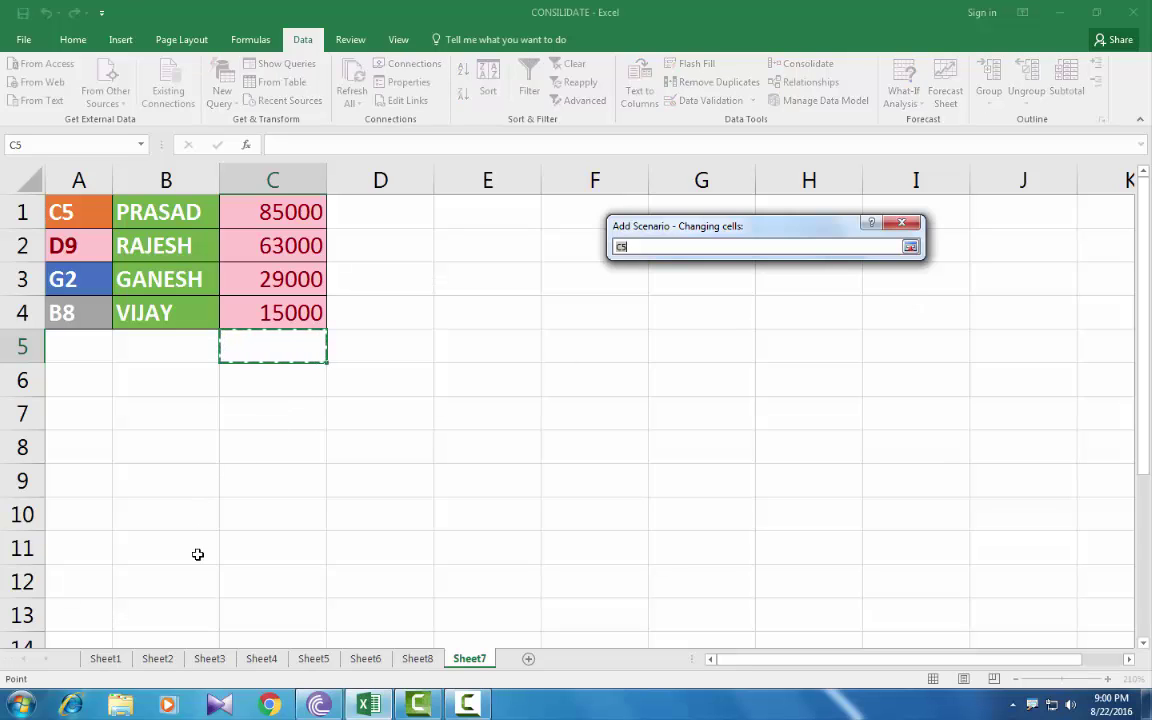
left_click(269, 448)
key("Return")
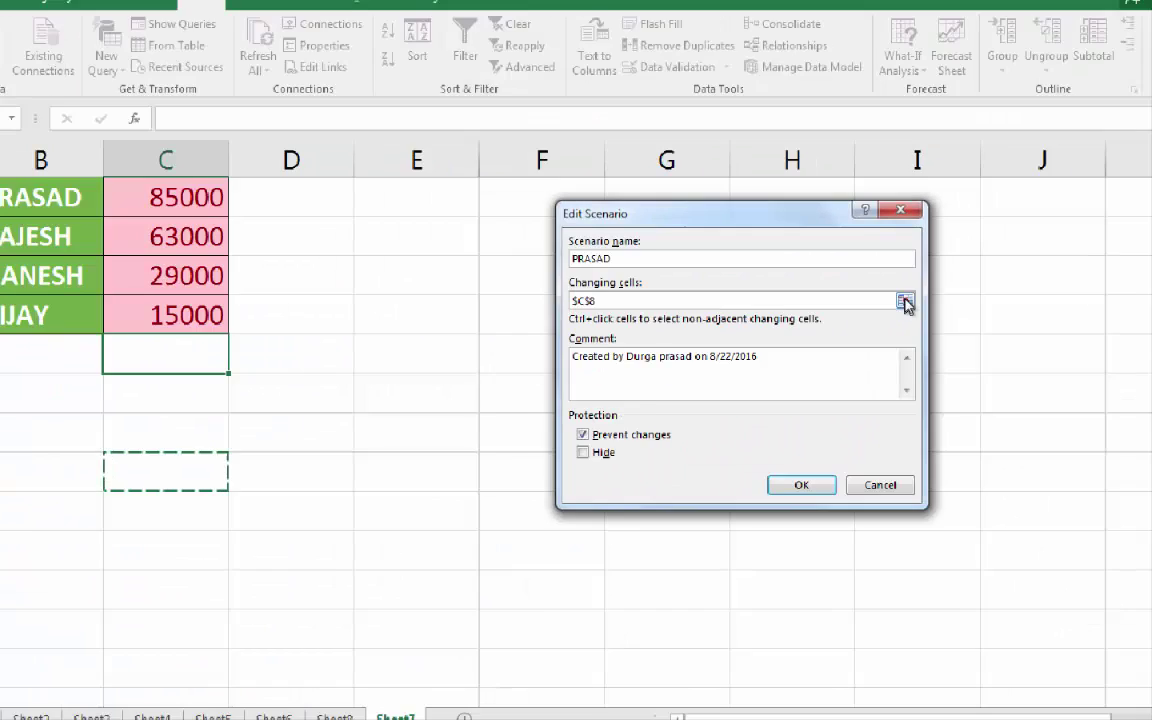
Set the first scenario's changing cell to C5 and save it with the value 85000
left_click(906, 302)
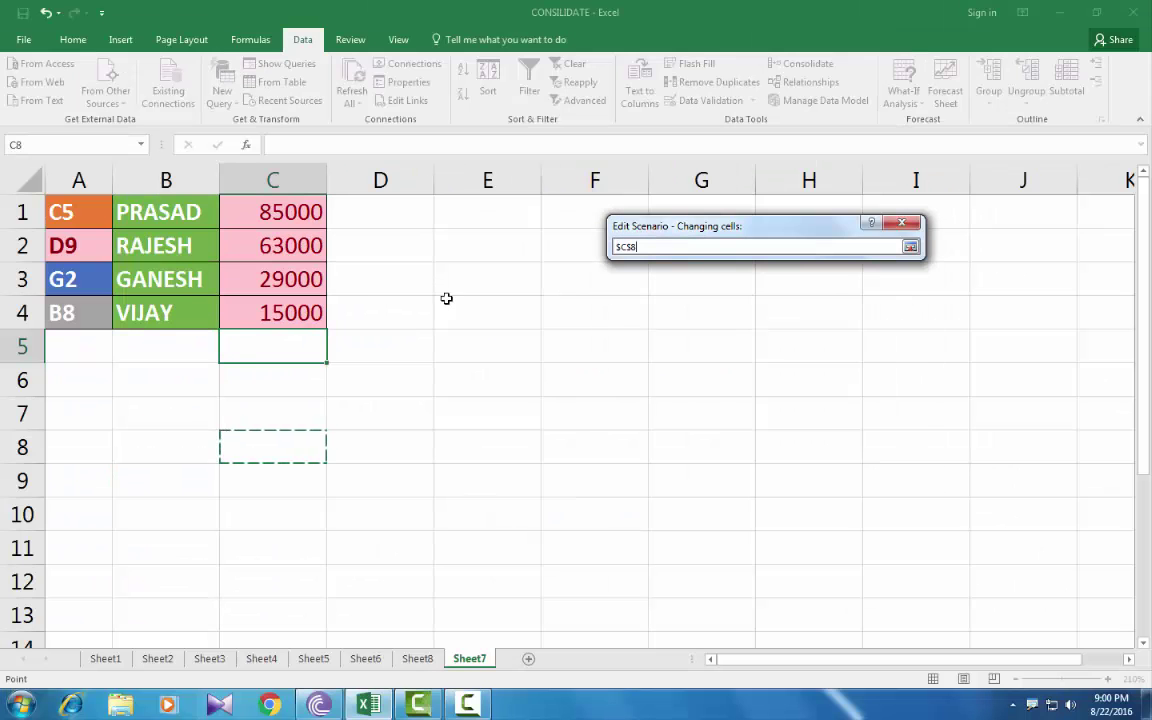
left_click(262, 345)
key("Return")
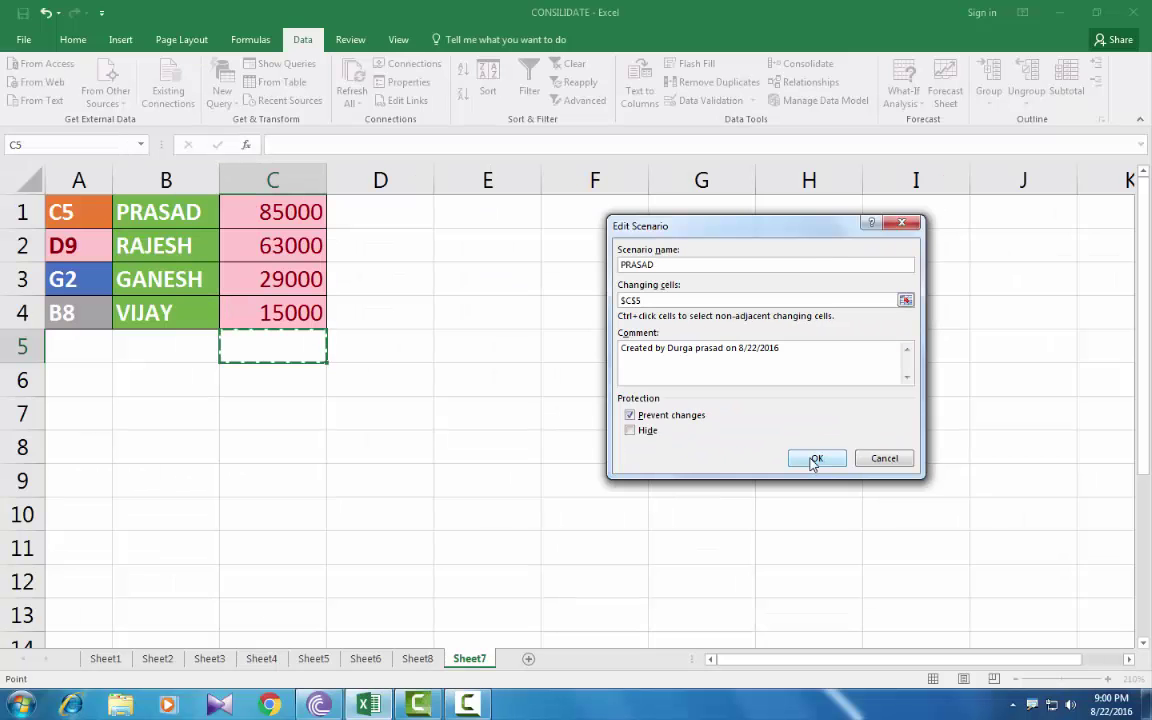
left_click(814, 459)
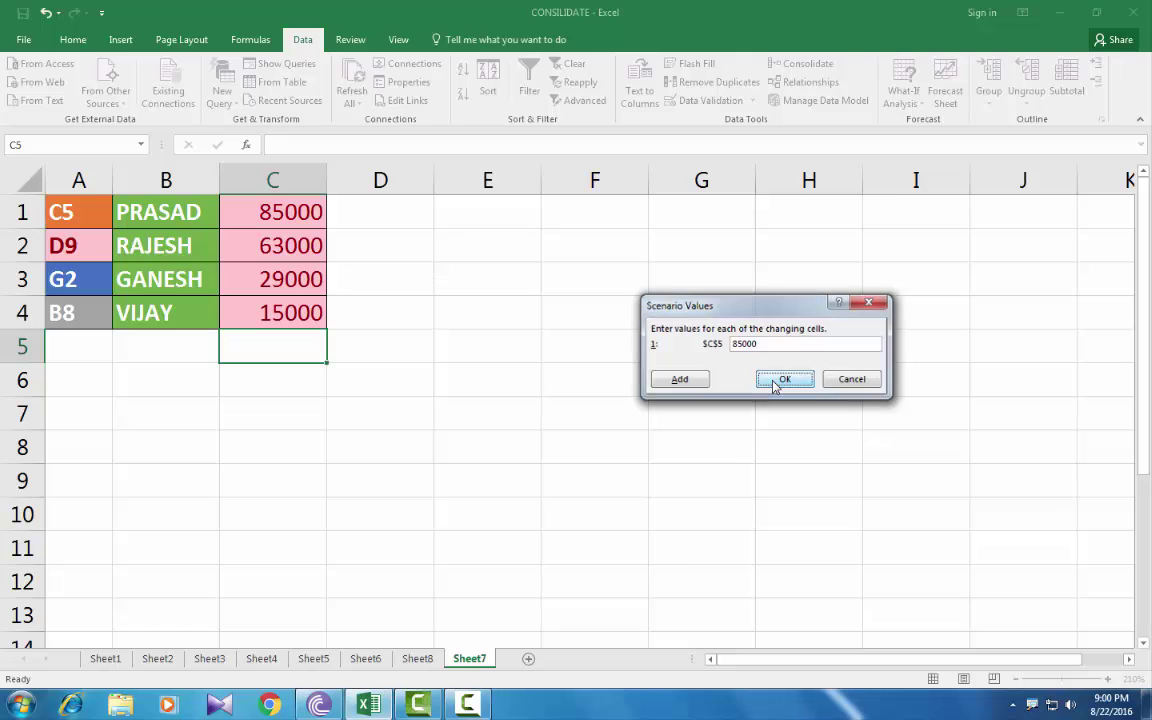
left_click(775, 382)
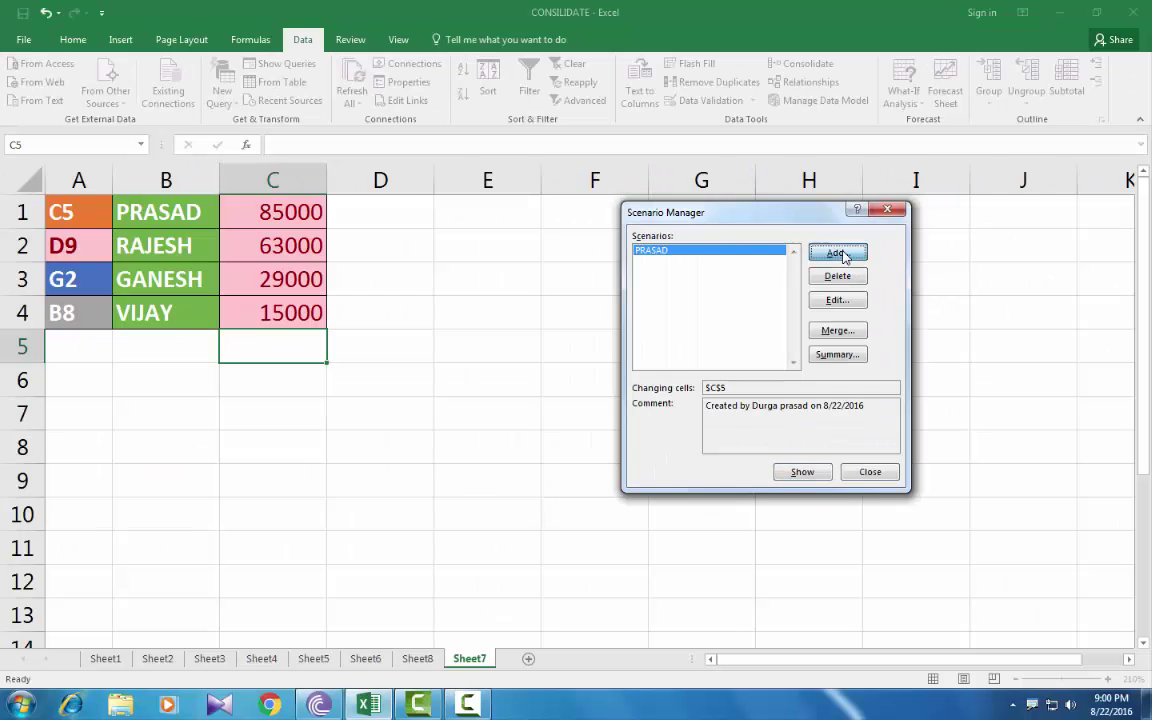
Add a second scenario named after the person in B2, with changing cell D9 and the value 63000
left_click(845, 256)
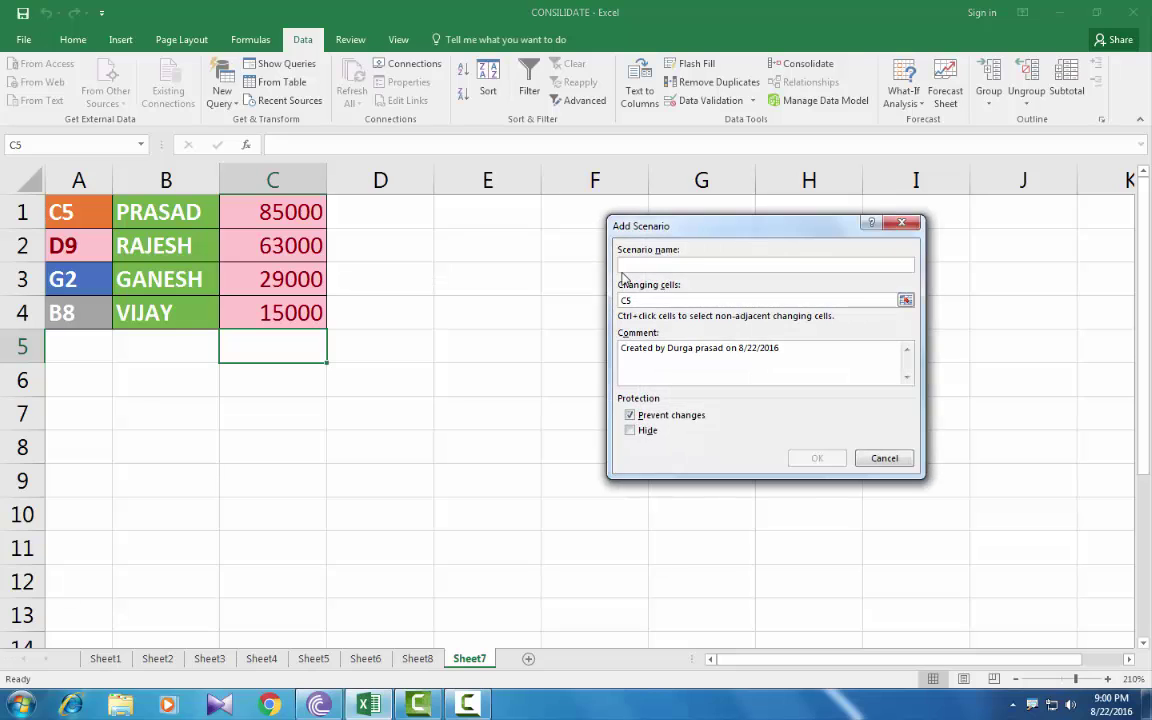
type("RAJESH")
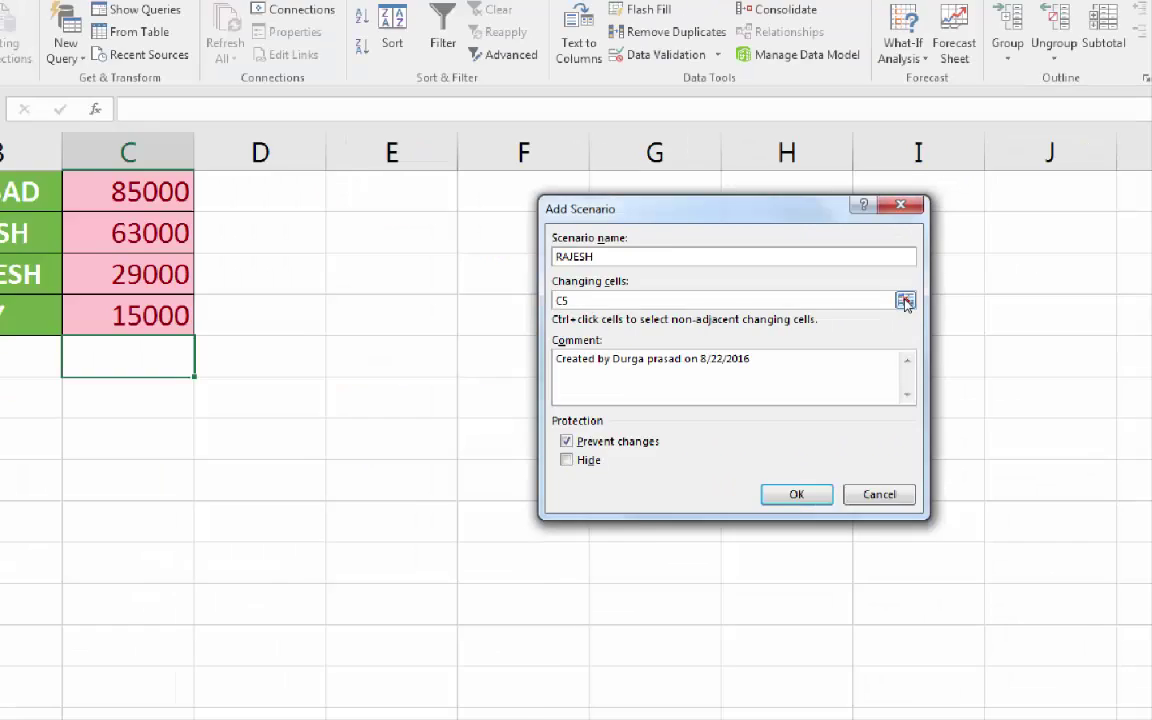
left_click(904, 301)
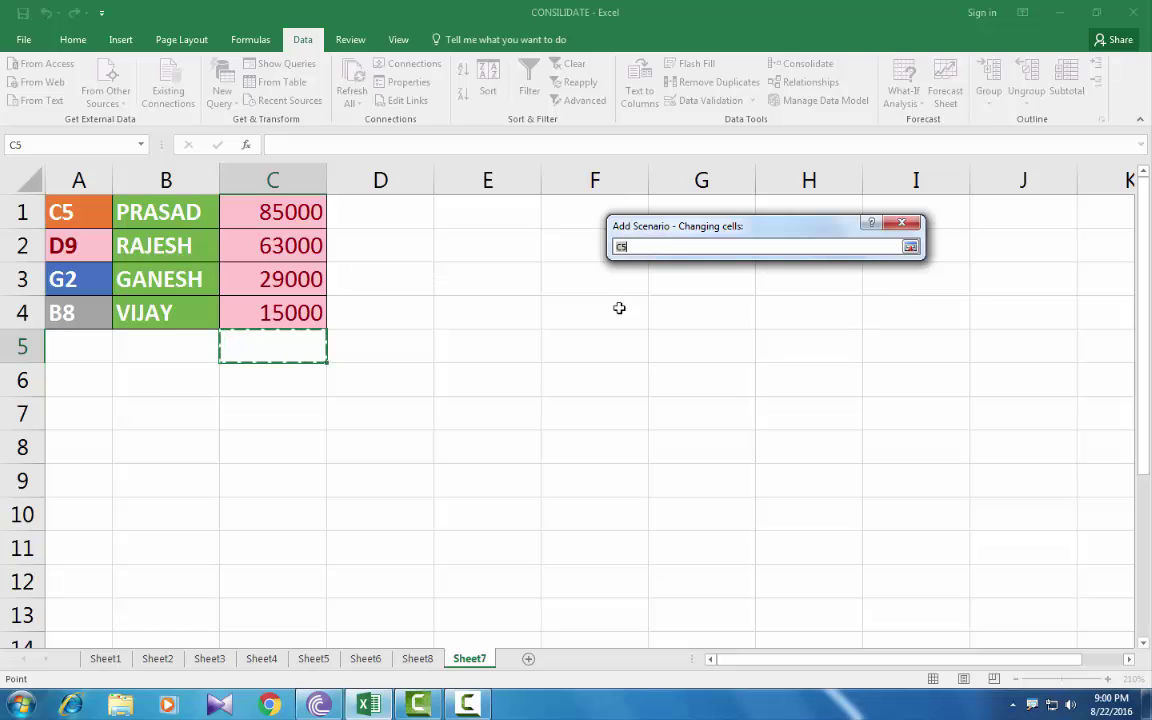
left_click(389, 482)
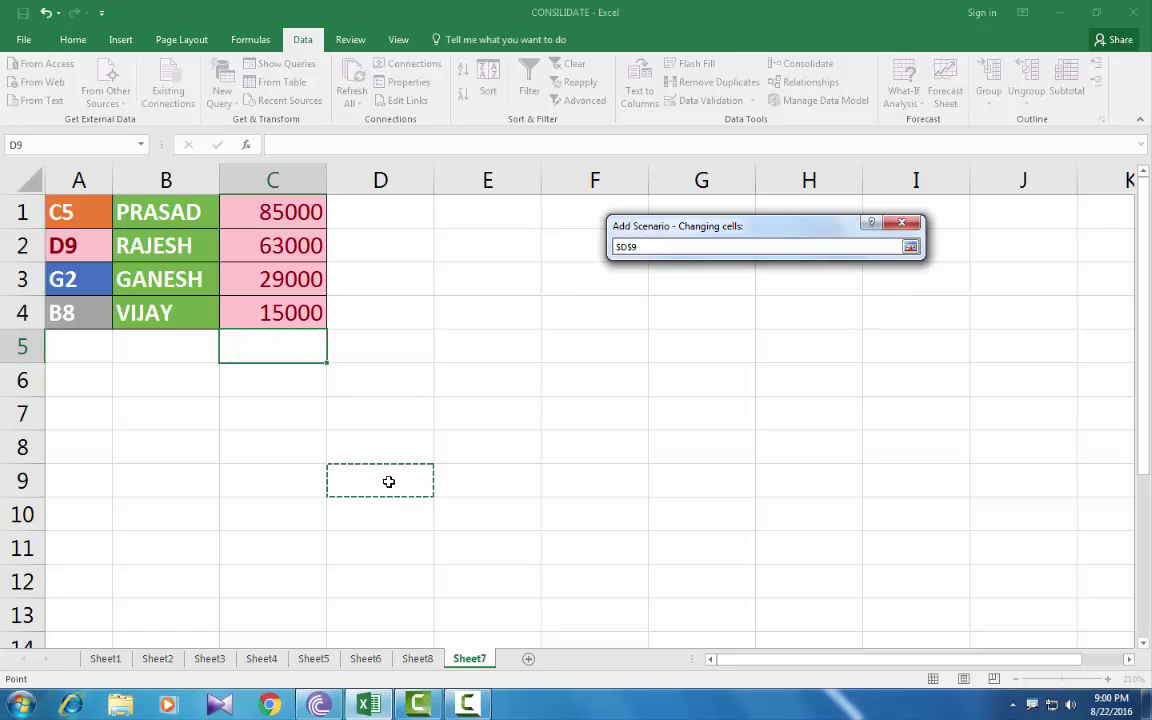
key("Return")
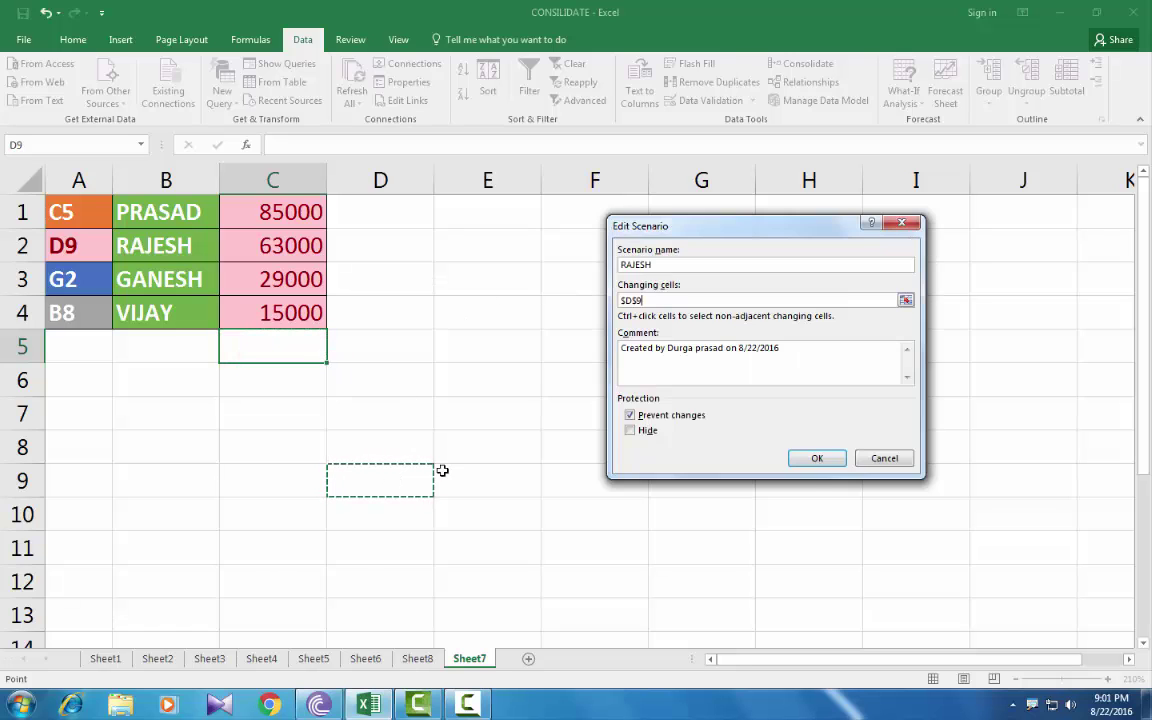
left_click(818, 458)
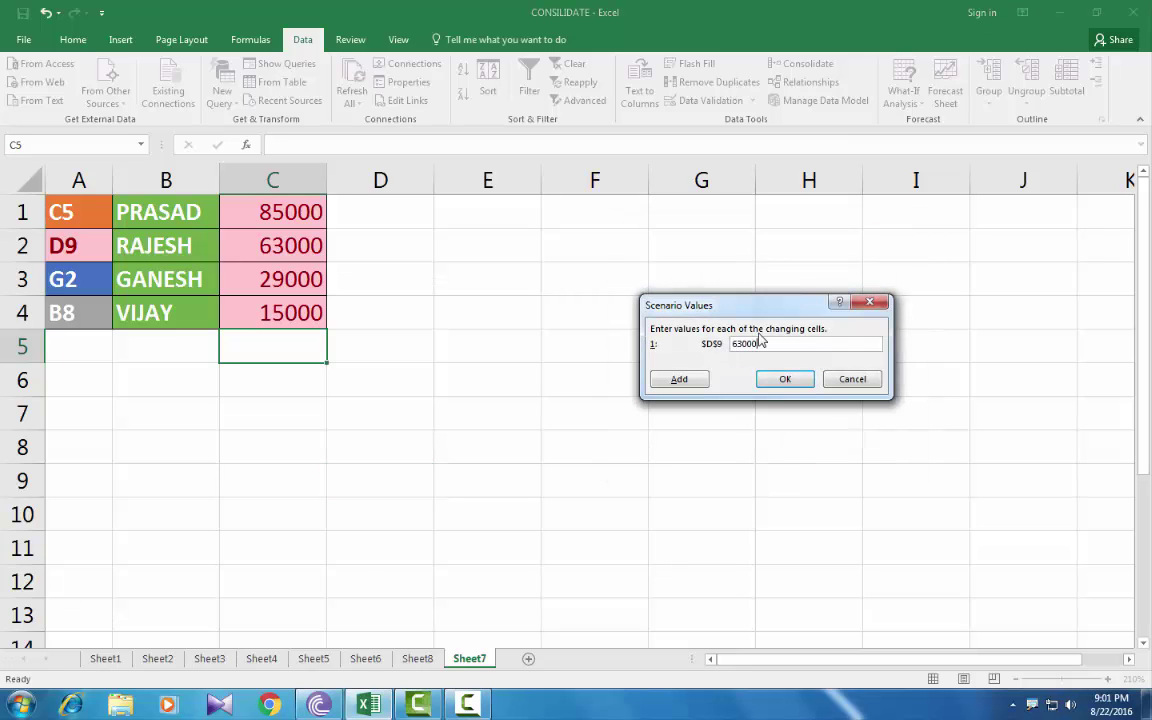
left_click(785, 379)
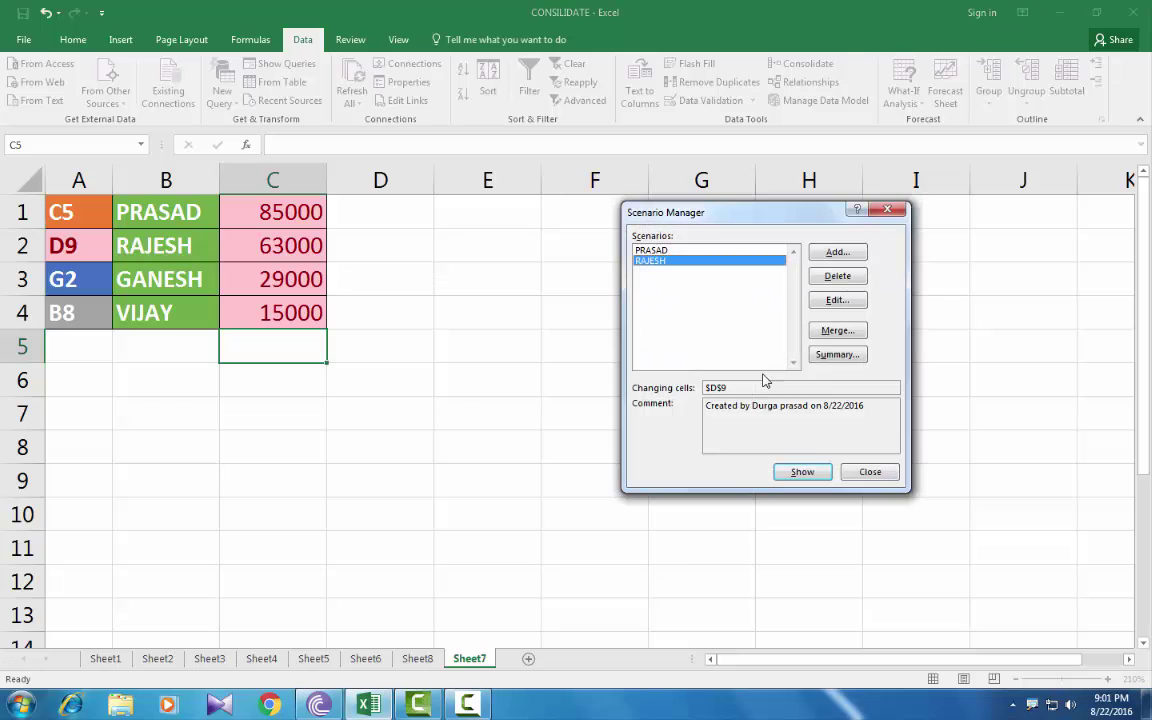
Add a third scenario named after the person in B3, with changing cell G2 and the value 29000
left_click(820, 252)
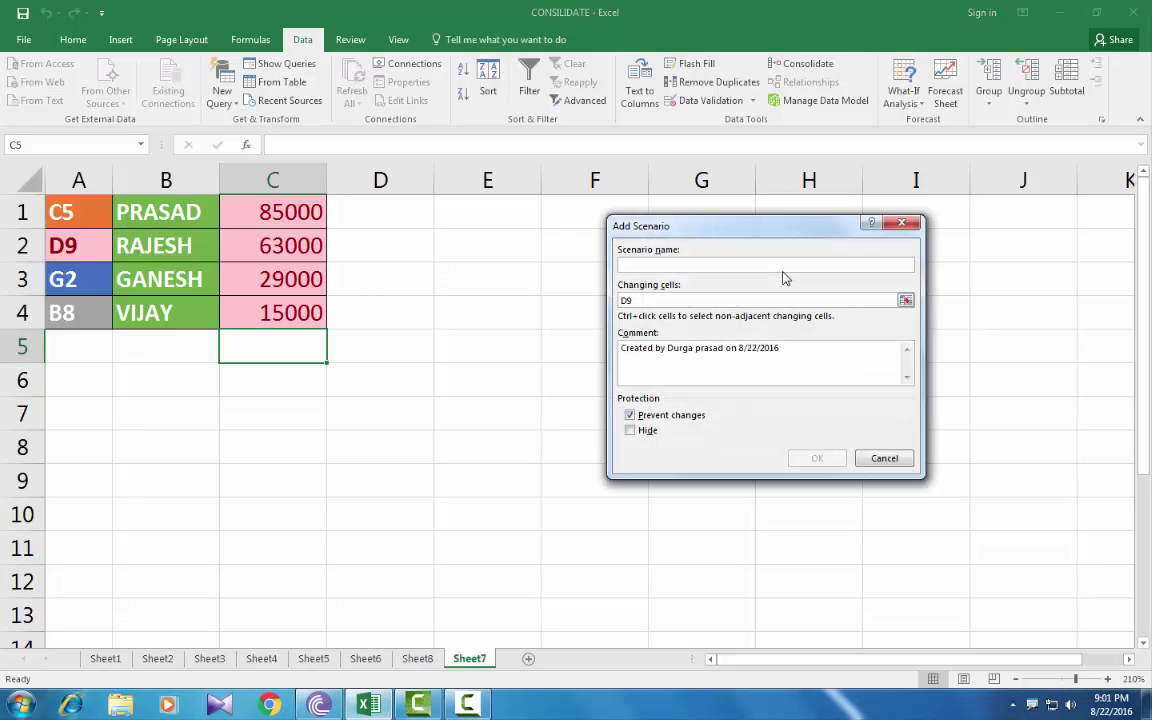
type("GANESH")
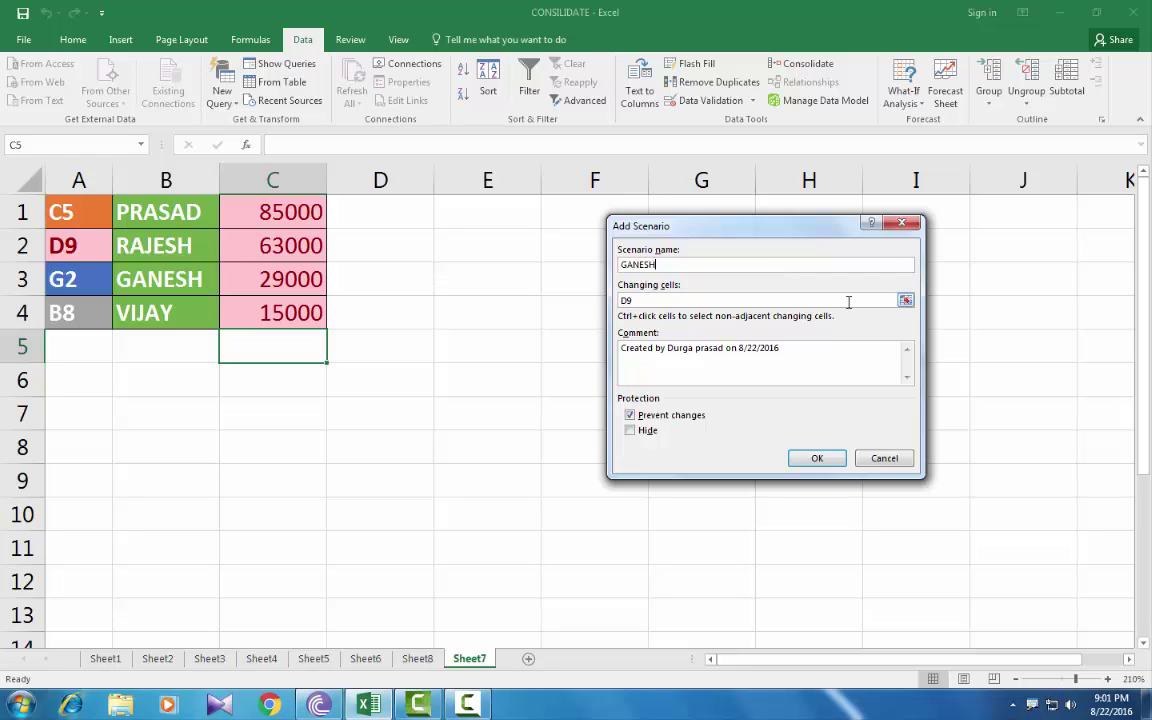
left_click(905, 300)
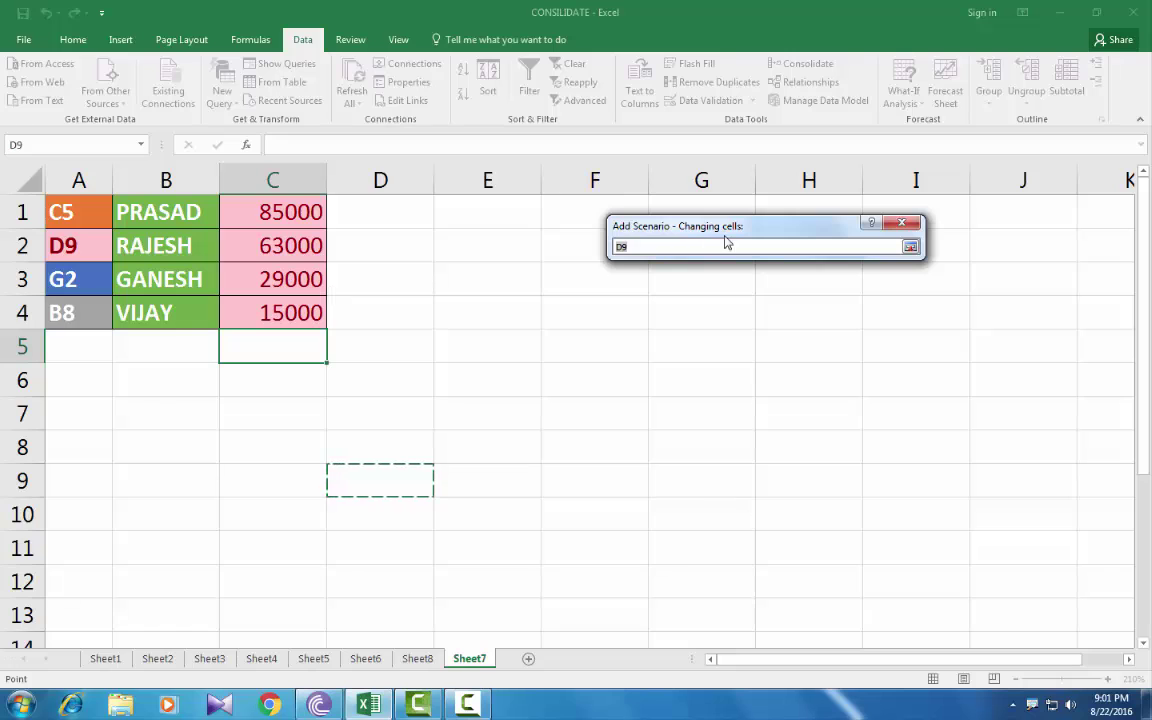
left_click(676, 252)
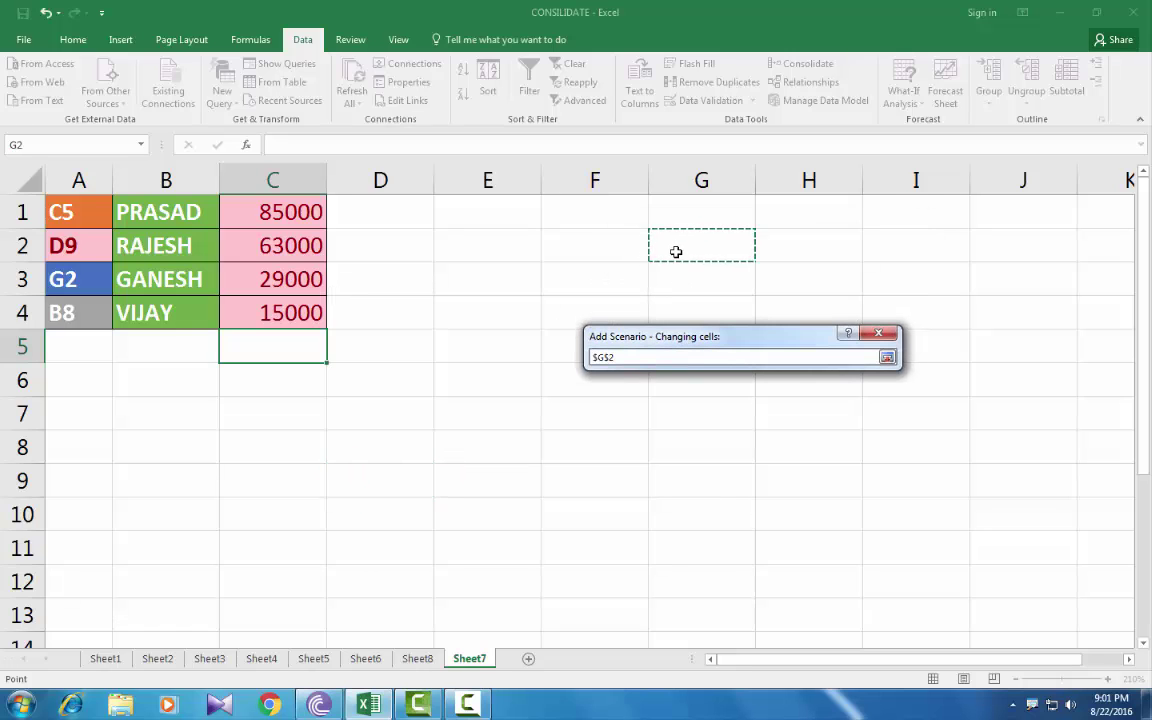
key("Return")
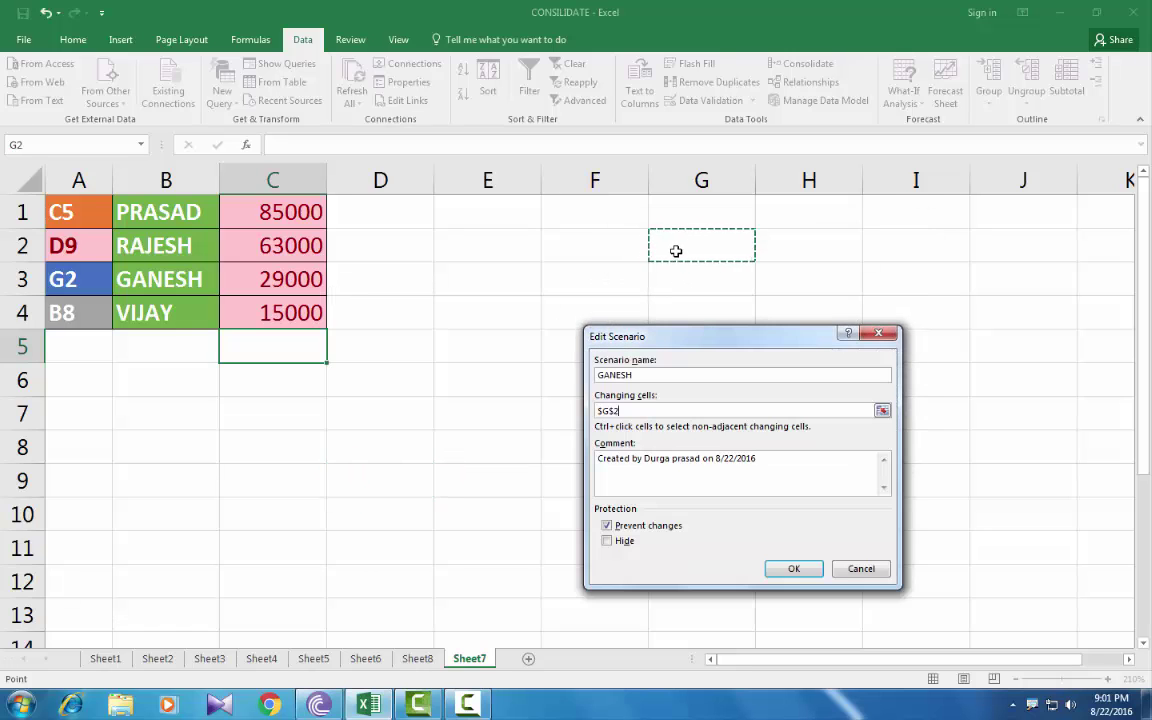
left_click(790, 568)
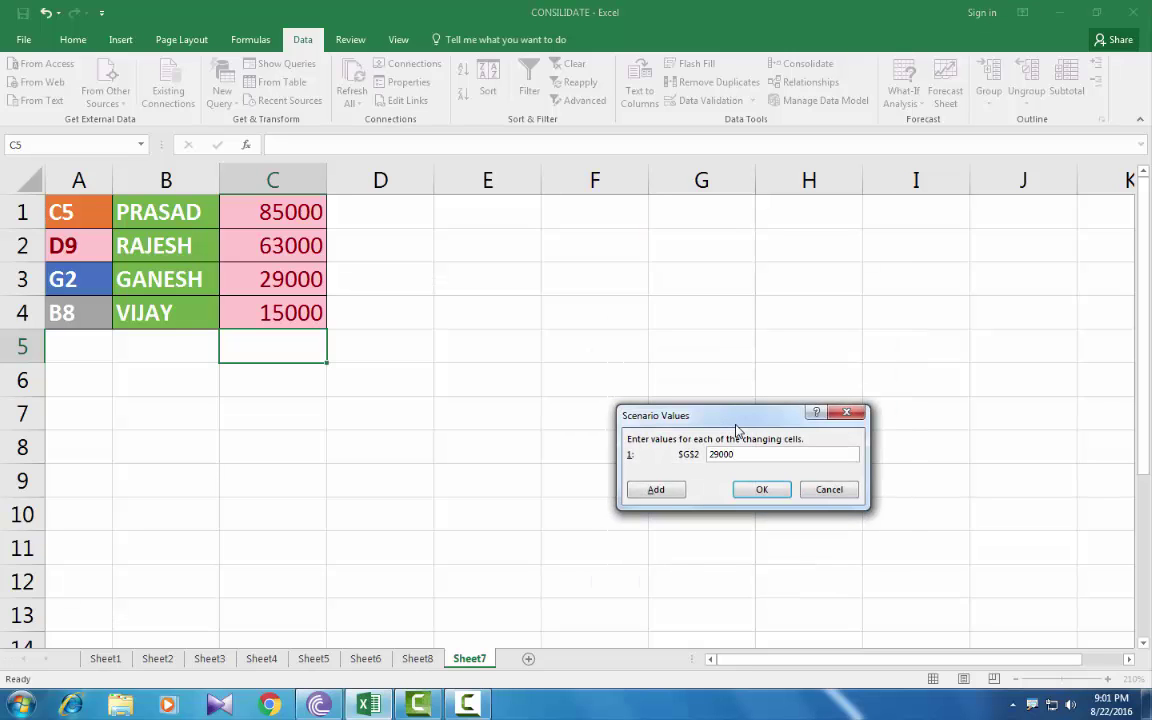
left_click(750, 490)
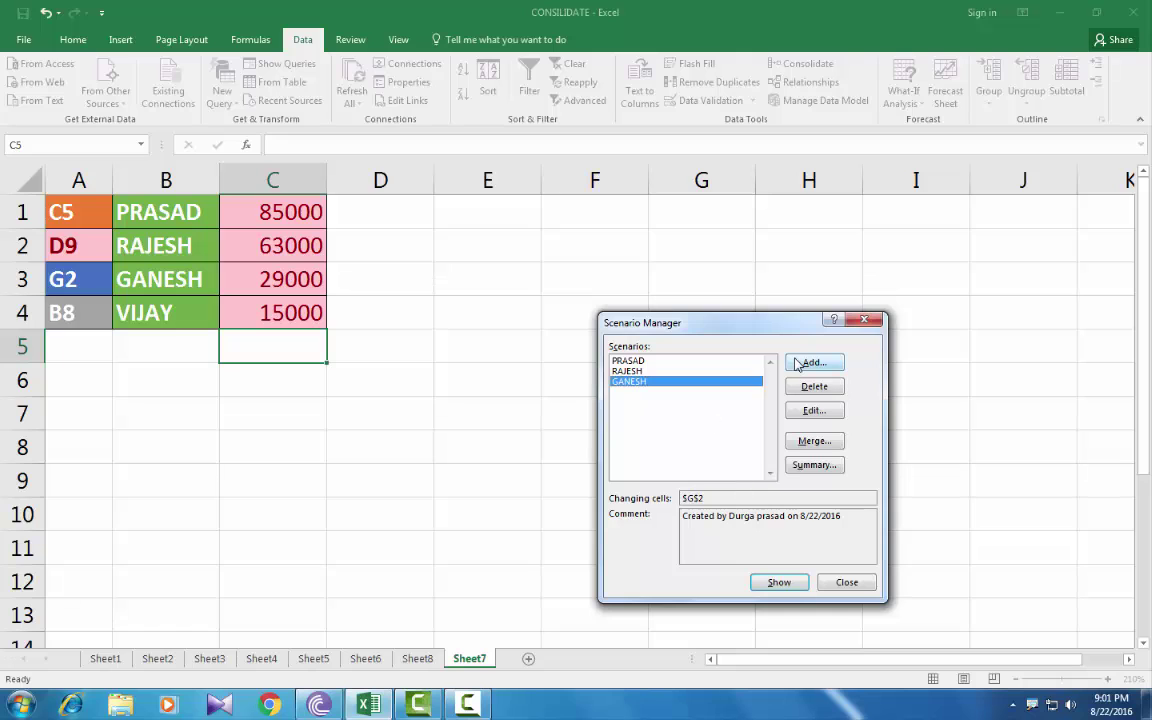
Add a fourth scenario named after the person in B4, with changing cell B8 and the value 15000, and leave Scenario Manager
left_click(810, 362)
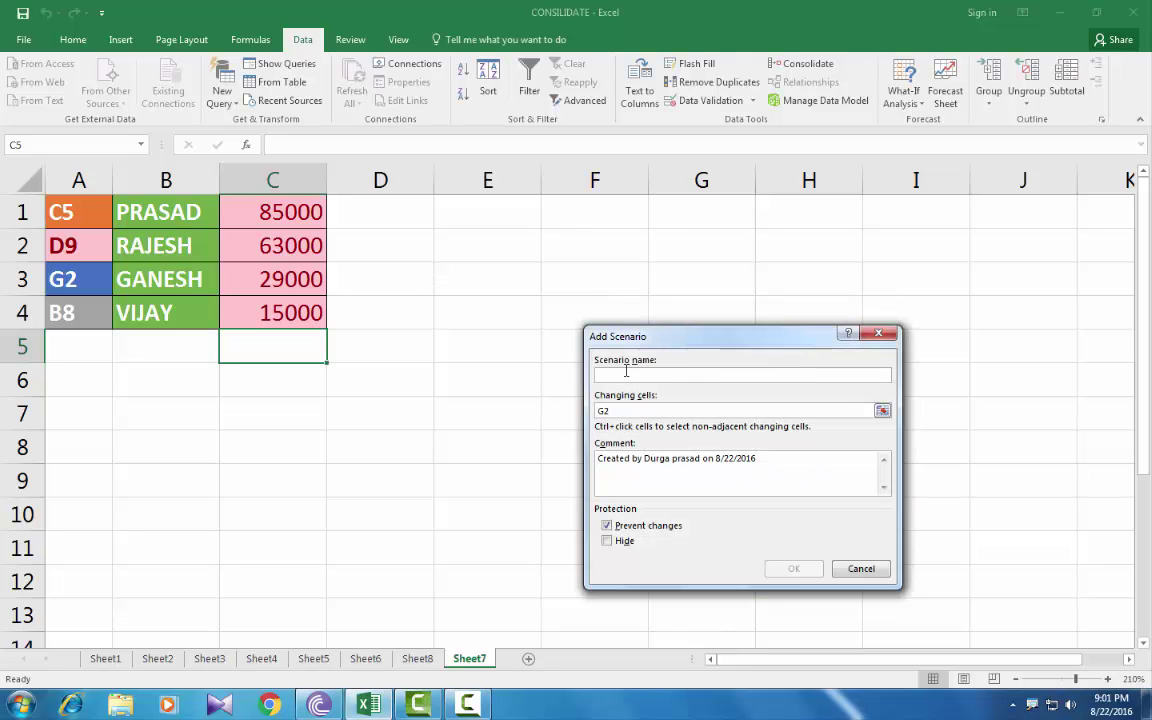
type("VIJAY")
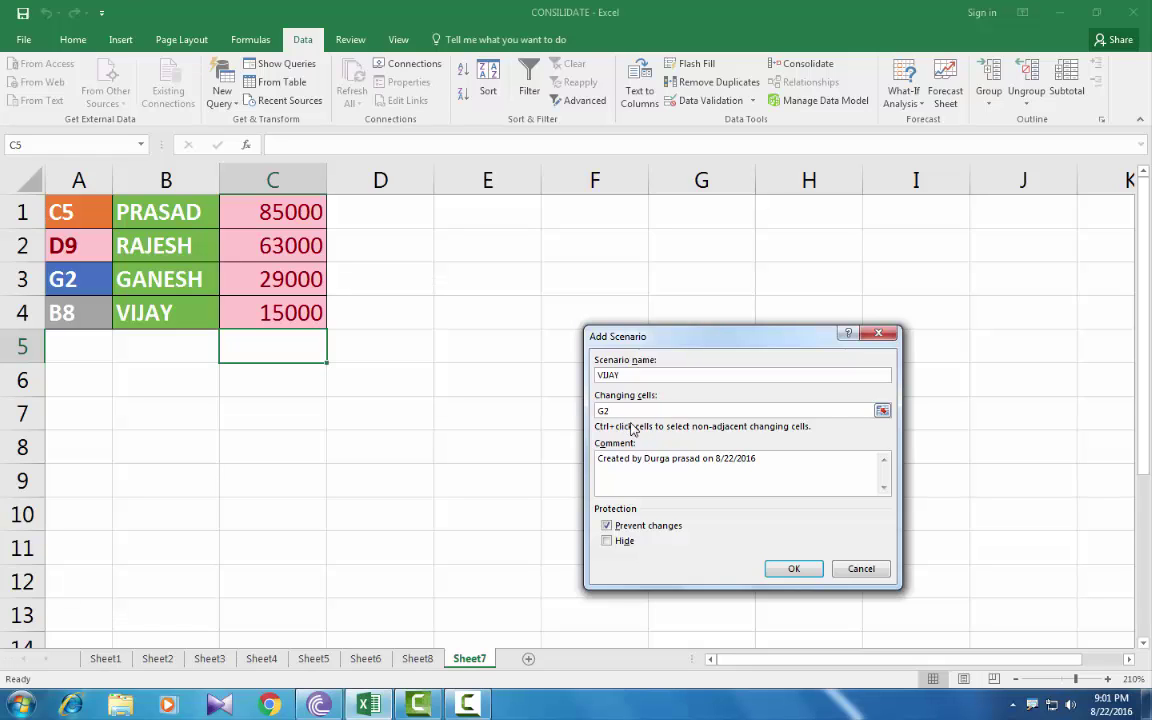
left_click(881, 411)
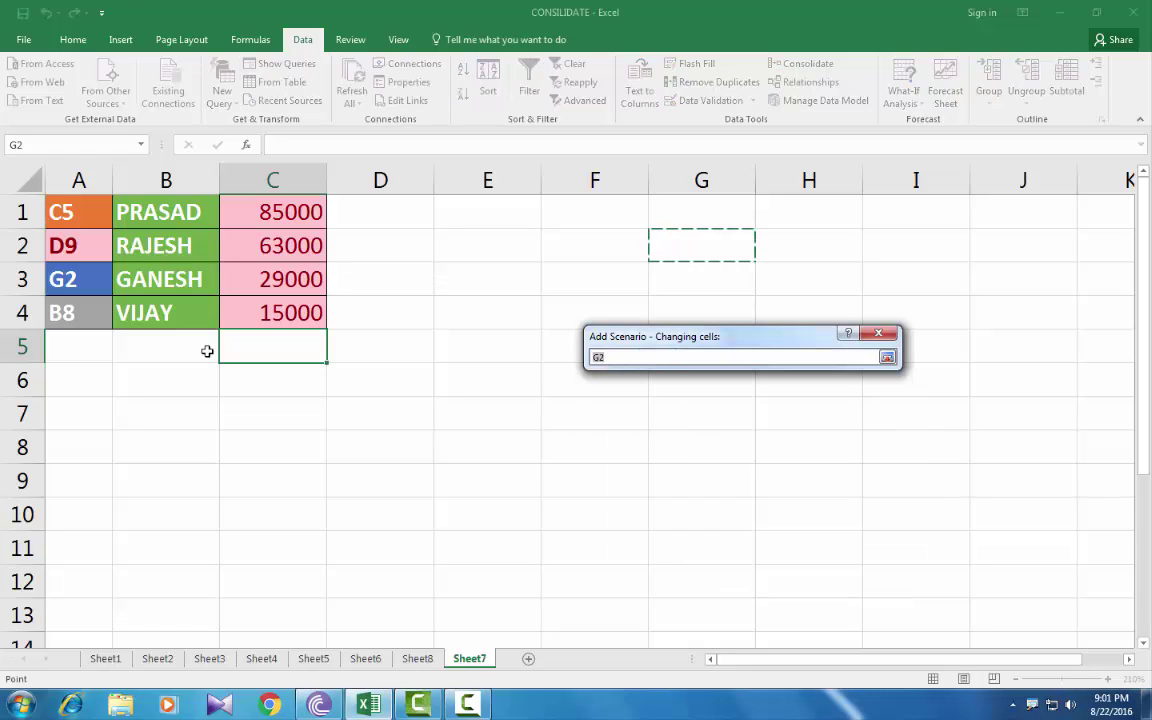
left_click(174, 452)
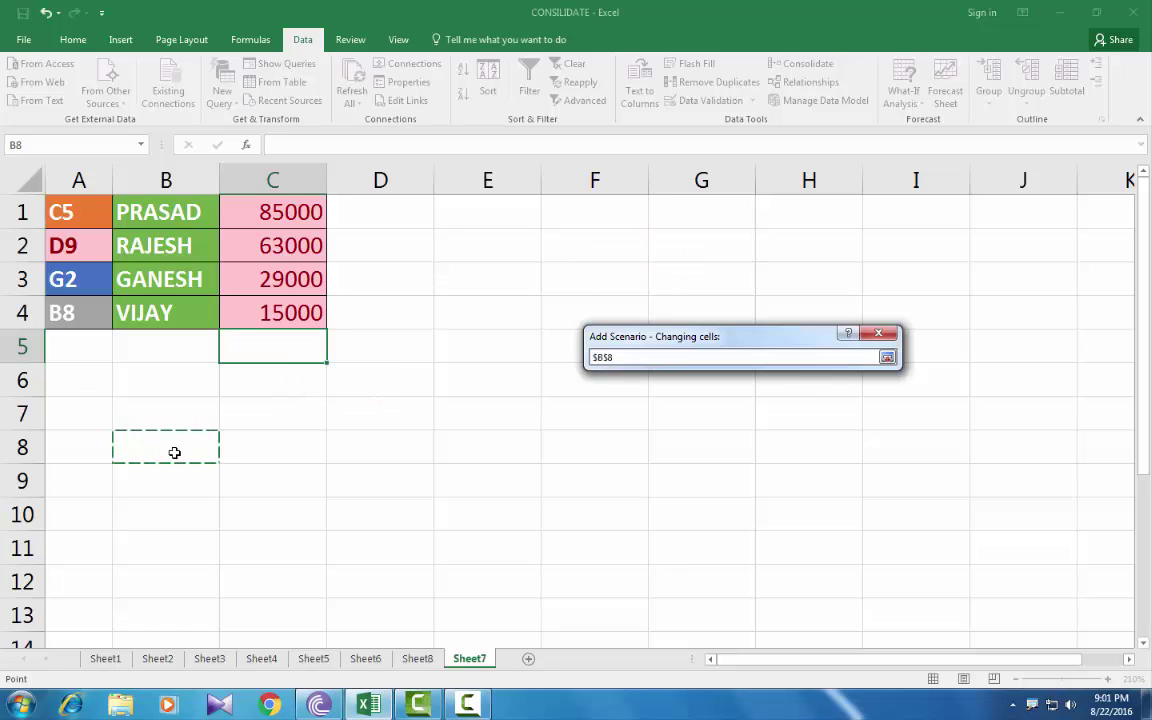
key("Return")
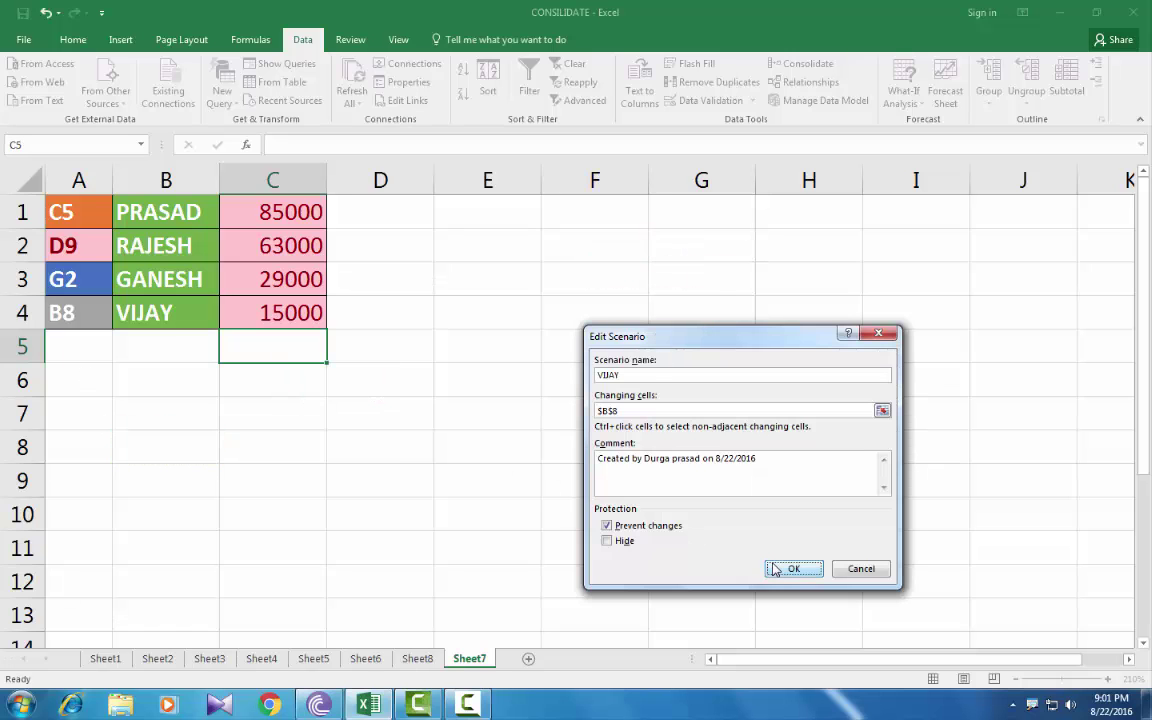
left_click(794, 568)
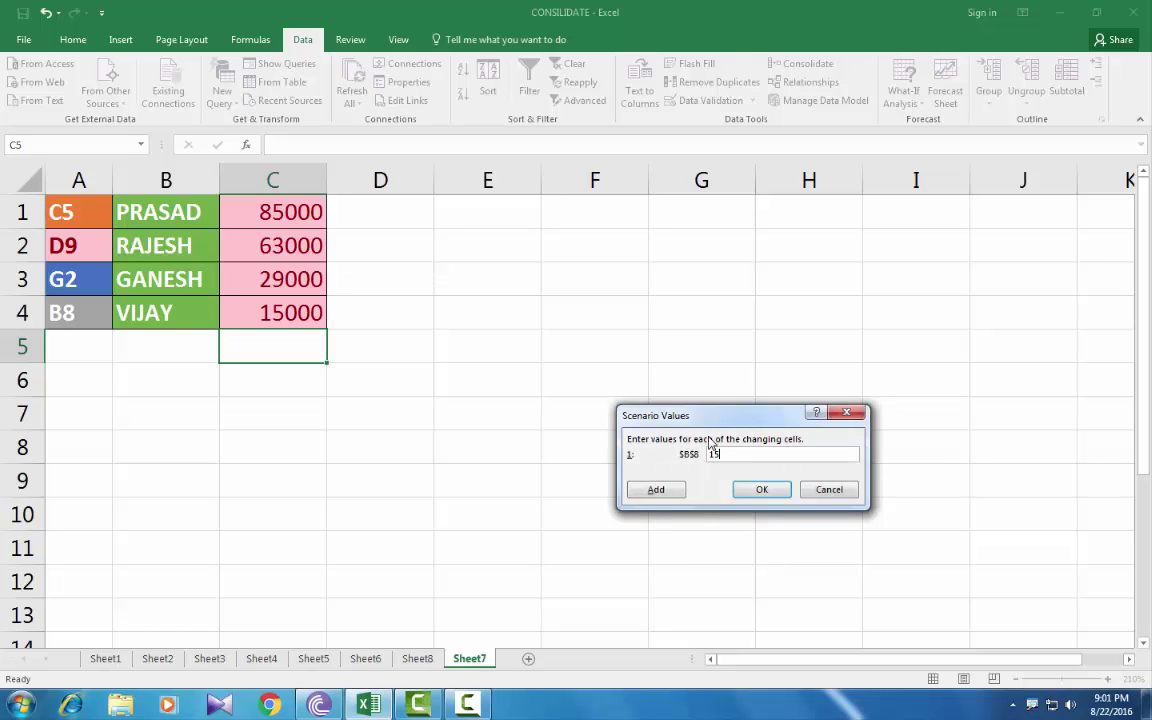
type("15000")
left_click(762, 489)
left_click(846, 583)
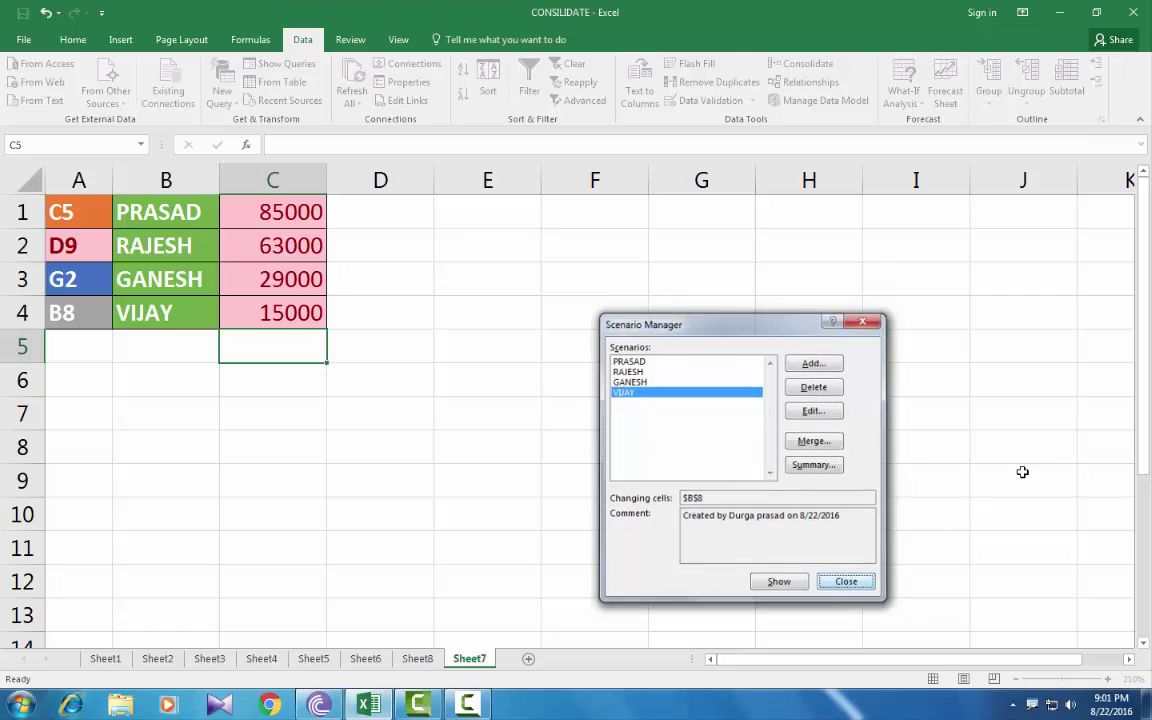
Reopen Scenario Manager and show the third scenario to place its amount in G2
left_click(1055, 432)
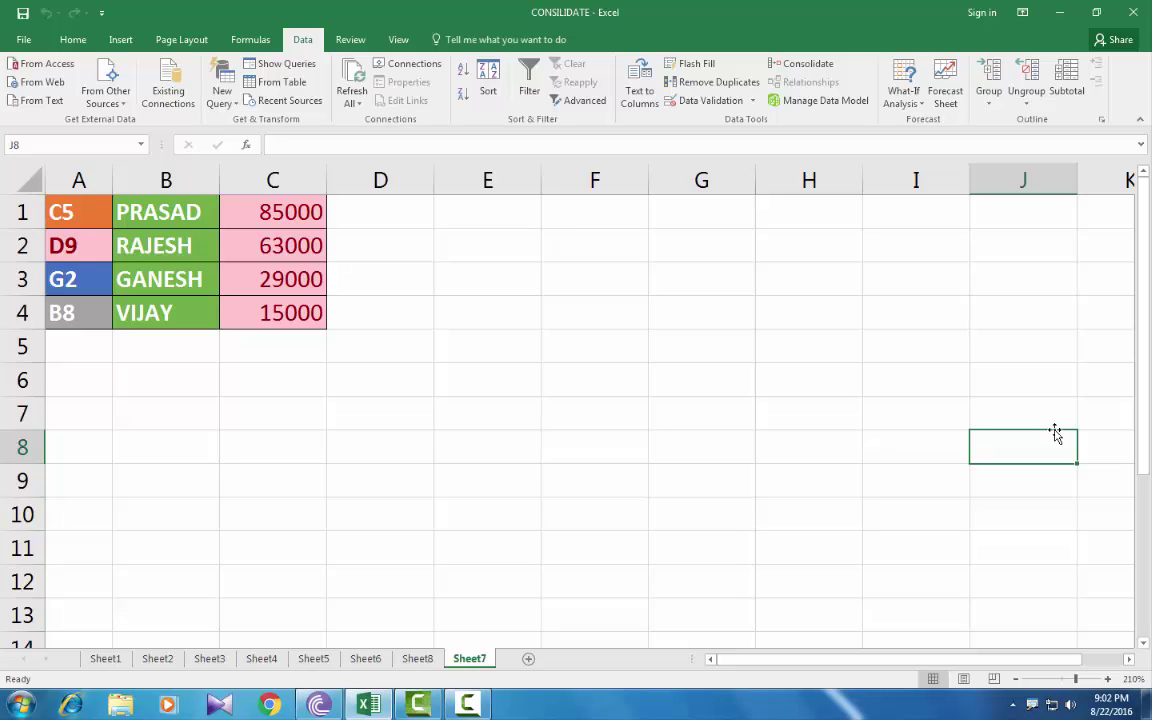
left_click(904, 96)
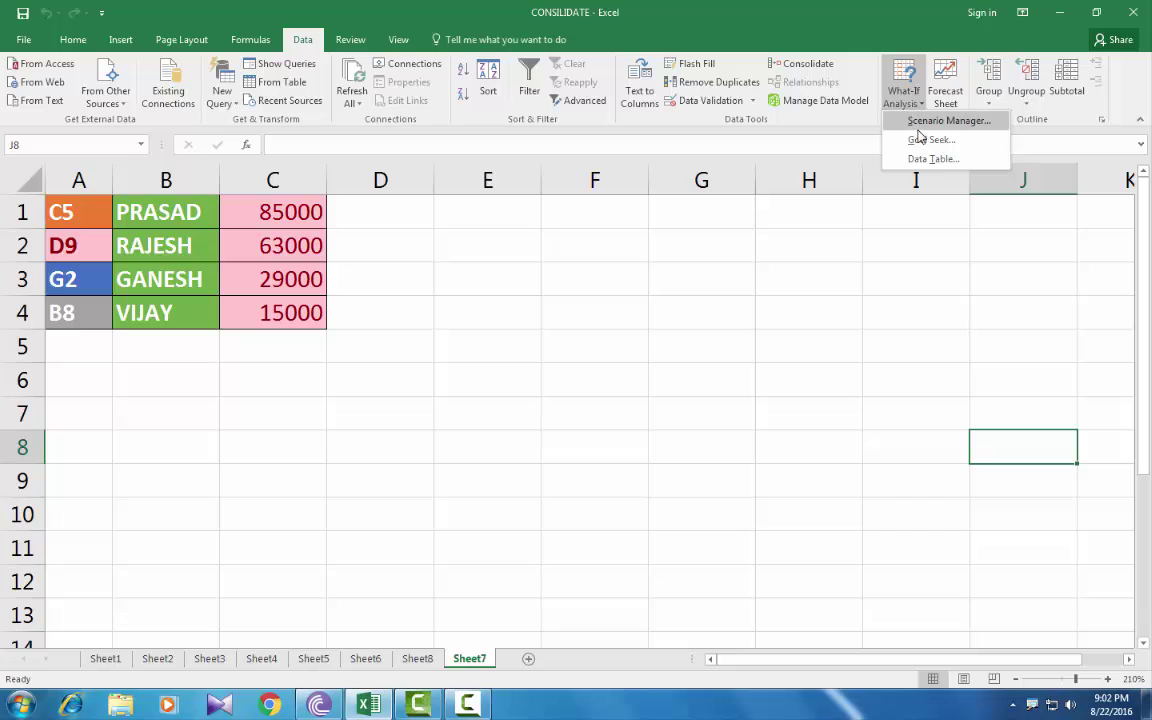
left_click(920, 121)
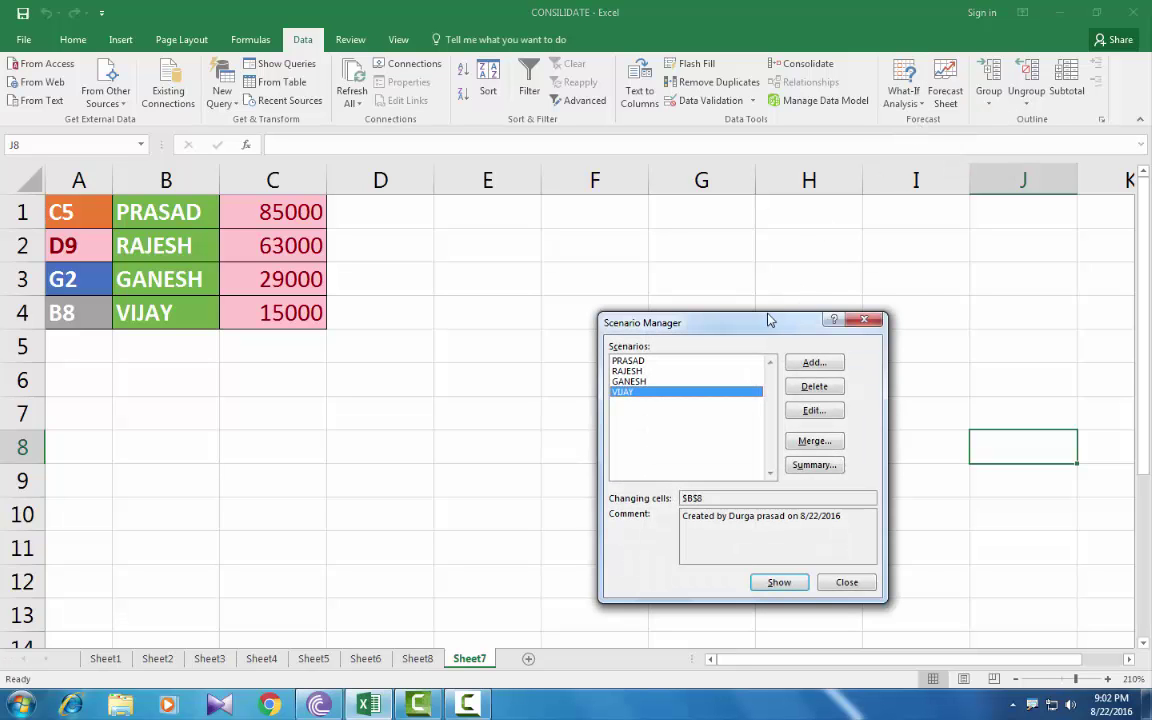
left_click_drag(770, 320, 803, 293)
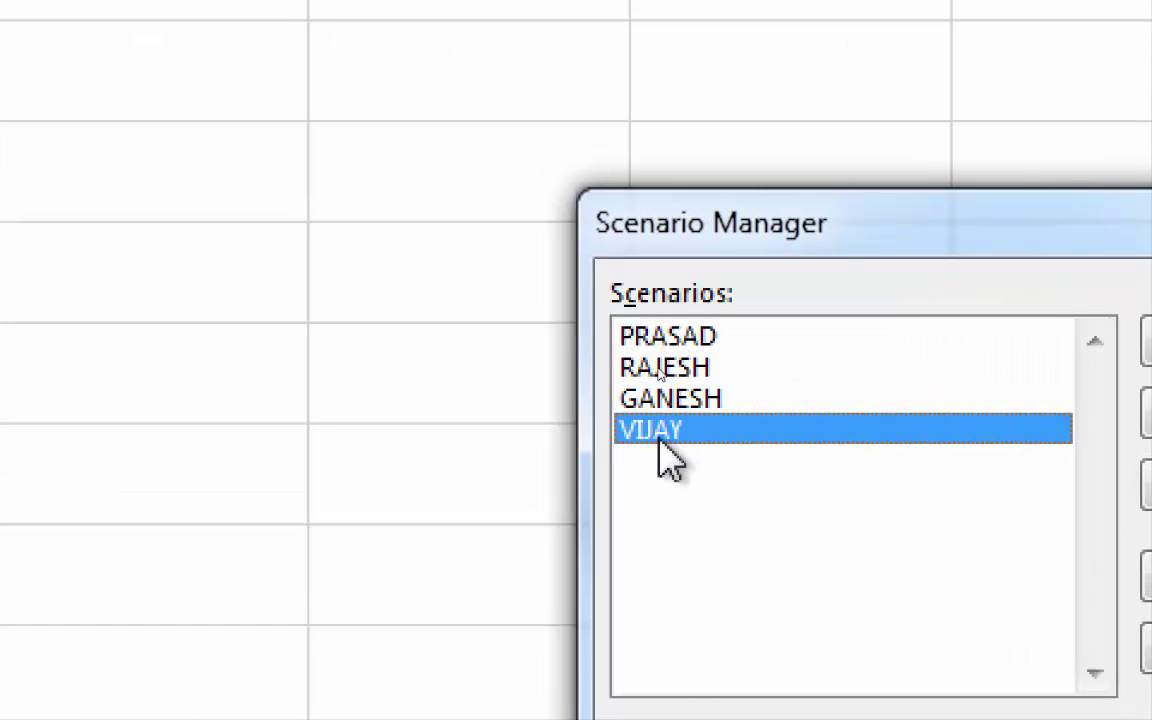
left_click(672, 400)
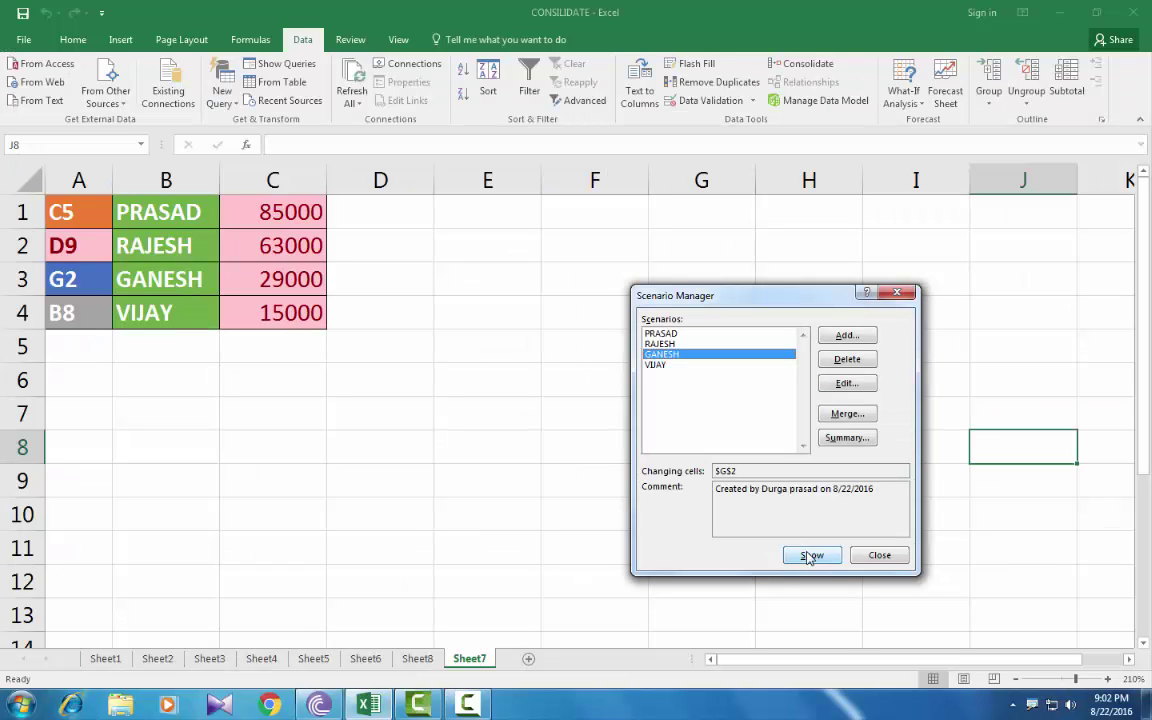
left_click(809, 556)
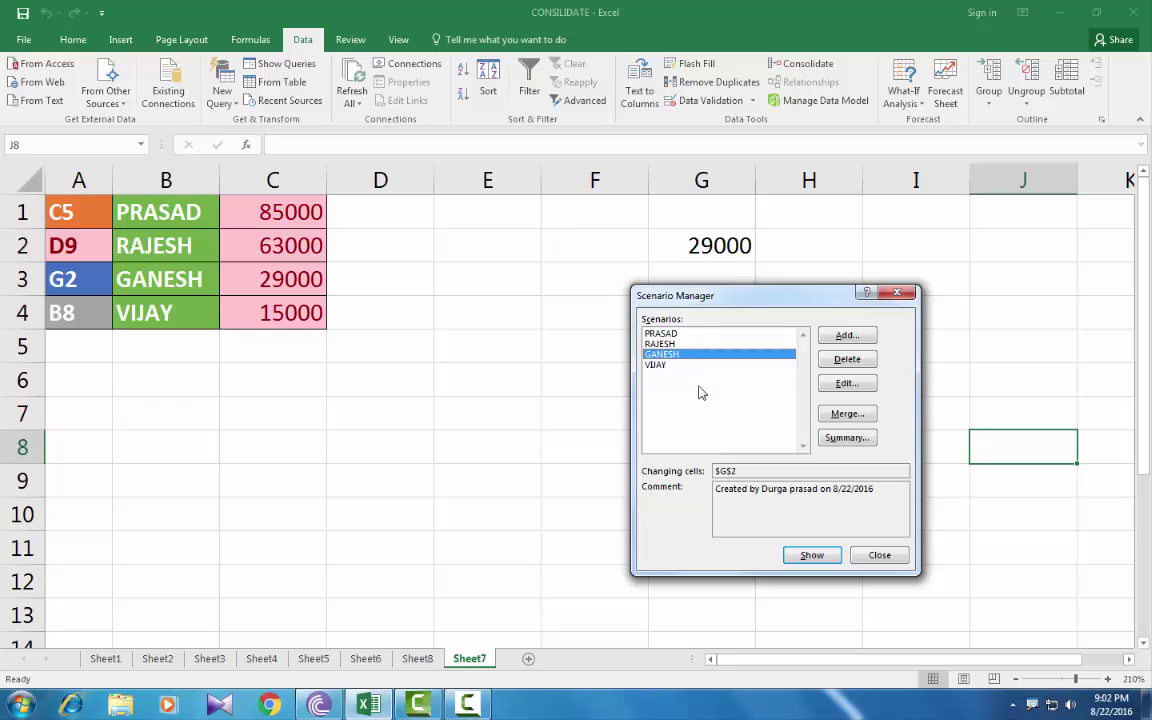
Show the first, second and fourth scenarios to fill C5, D9 and B8, then close Scenario Manager
left_click(662, 334)
left_click(809, 556)
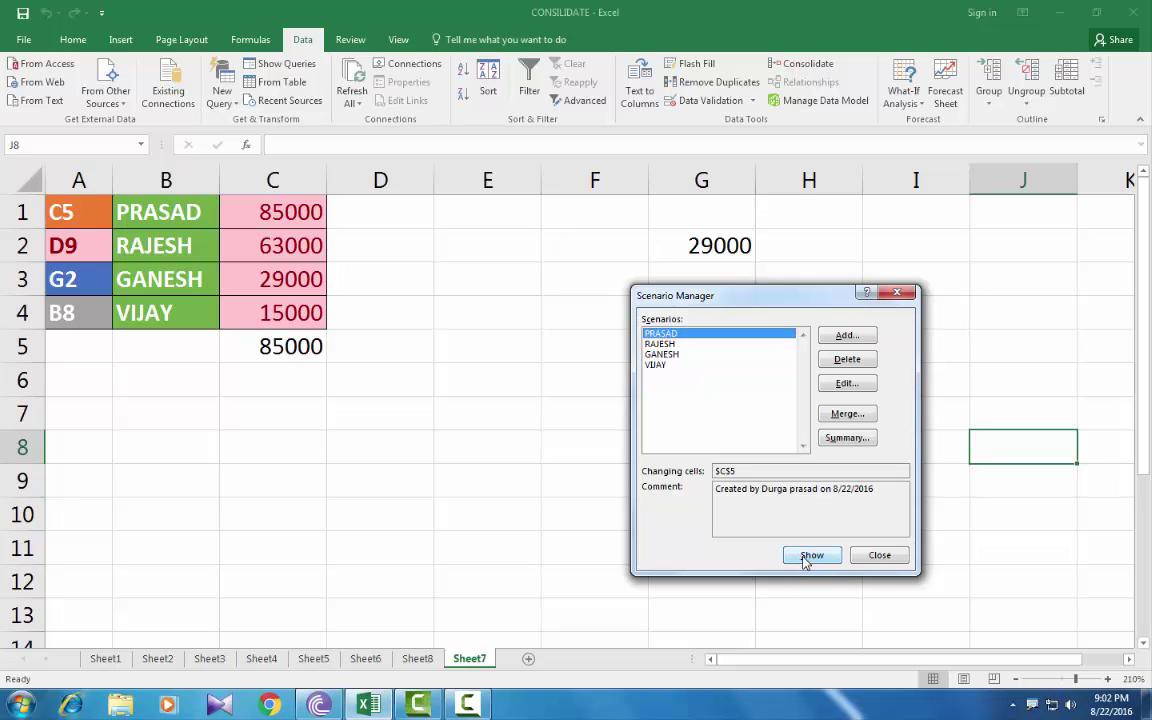
left_click(658, 344)
left_click(810, 555)
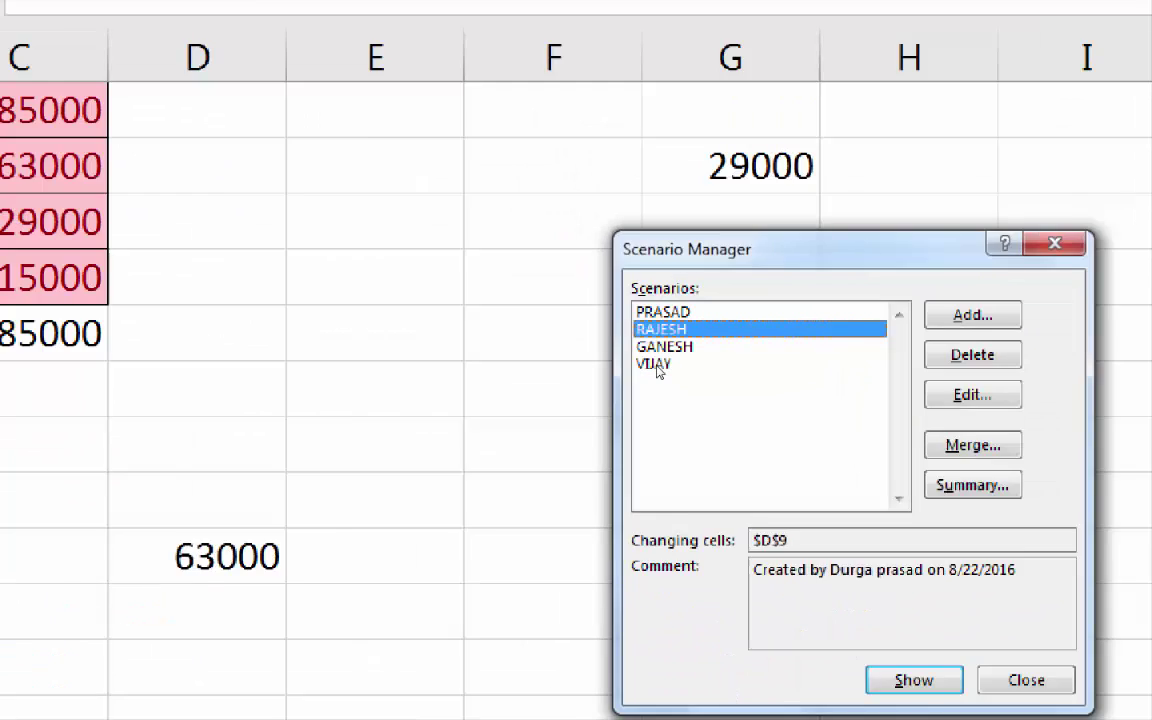
left_click(657, 367)
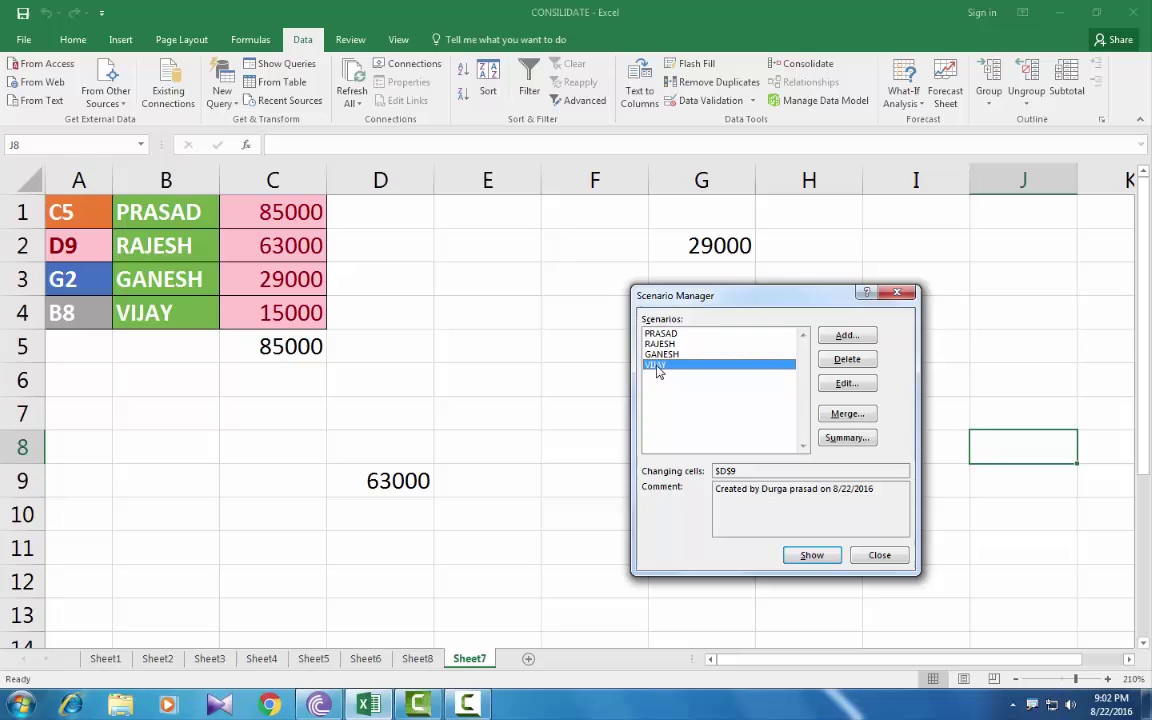
left_click(800, 555)
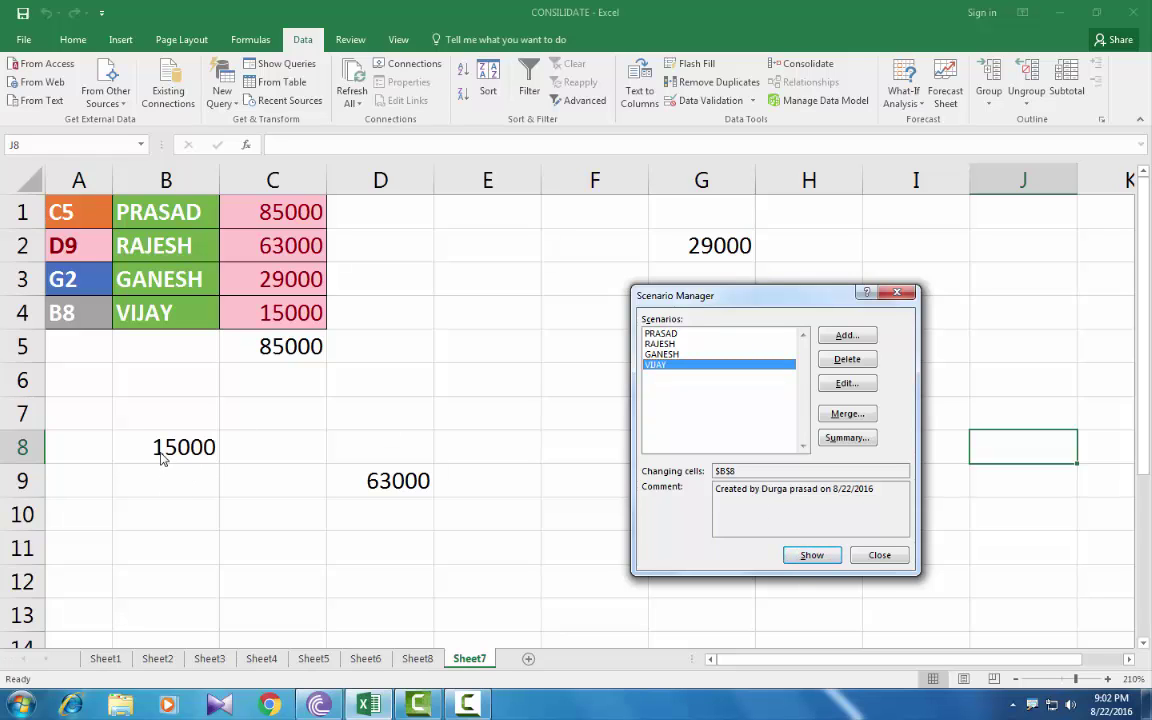
left_click(903, 296)
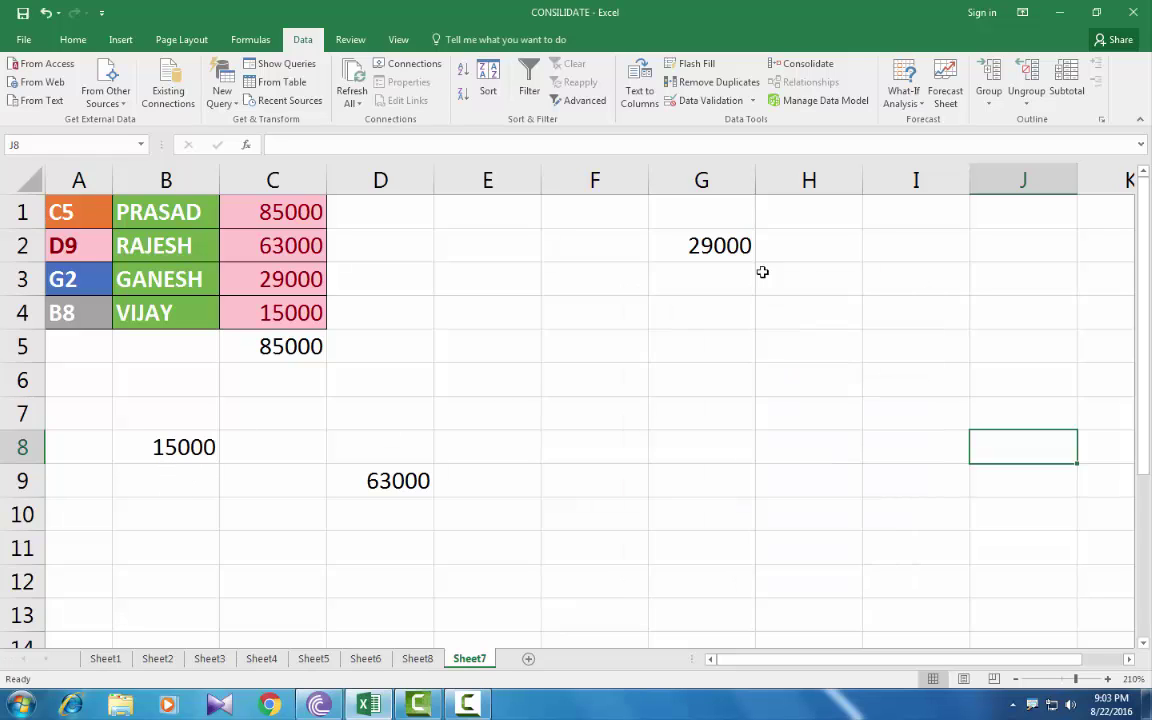
Clear the scenario amounts from cells G2, D9, B8 and C5
left_click(701, 246)
key("Delete")
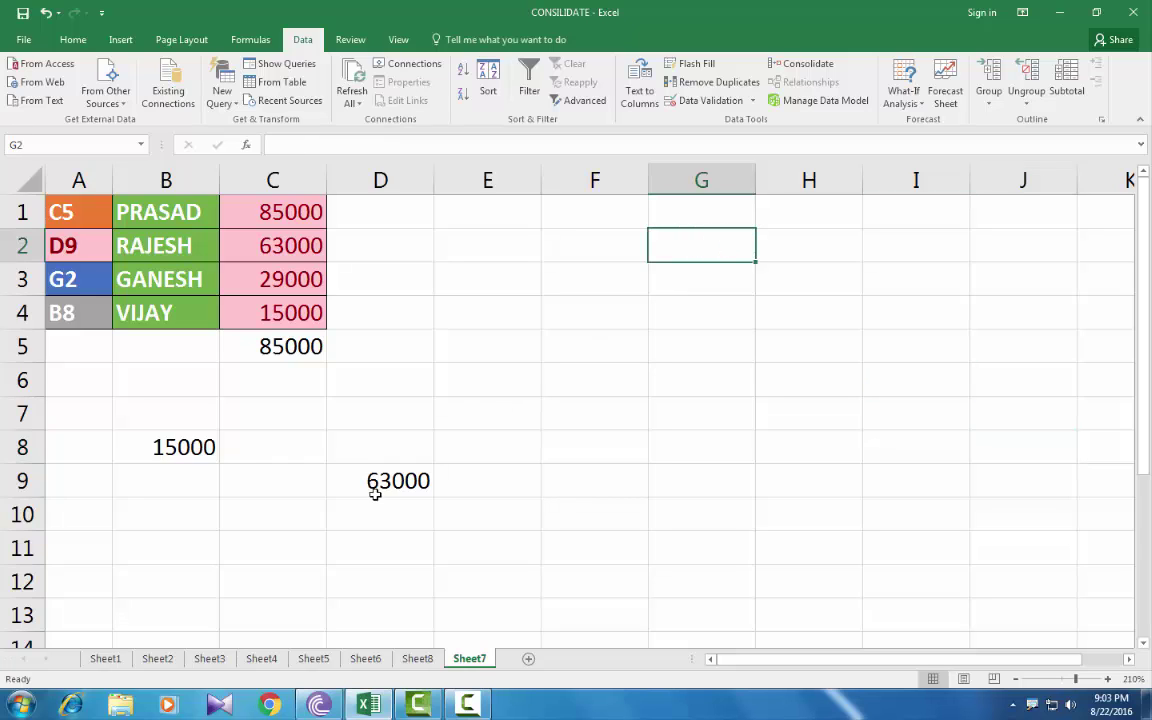
left_click(372, 481)
key("Delete")
left_click(195, 445)
key("Delete")
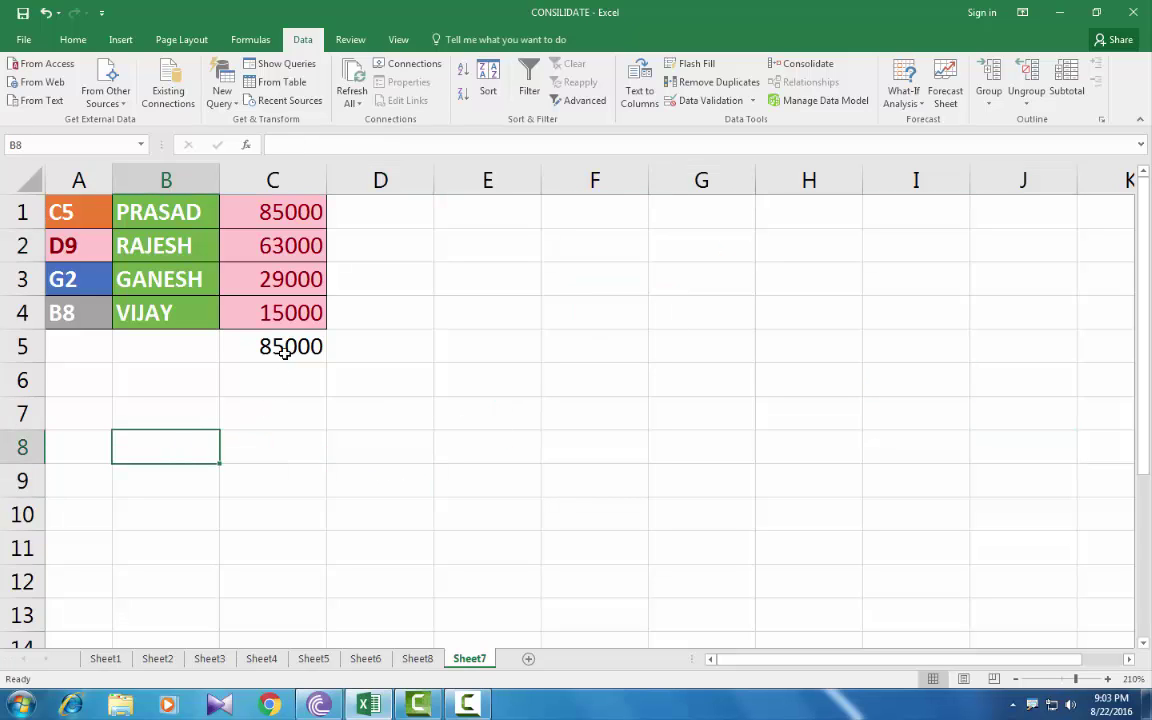
left_click(285, 346)
key("Delete")
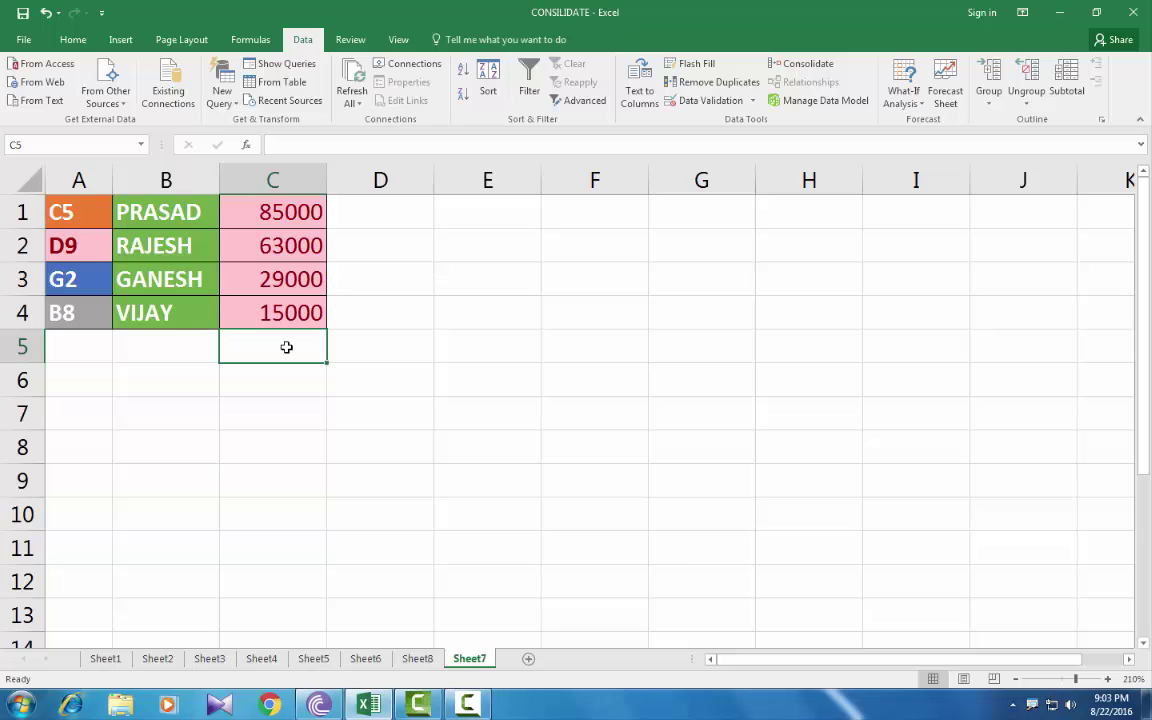
Show the third person's scenario from Scenario Manager again to refill G2
left_click(906, 104)
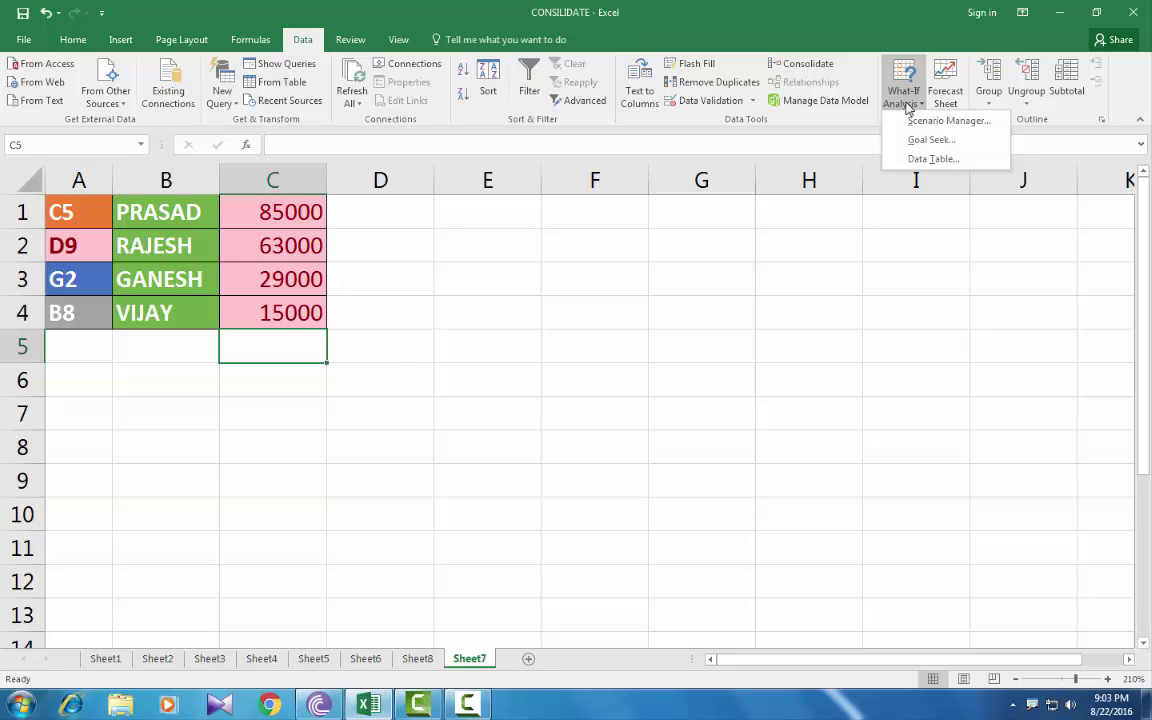
left_click(914, 121)
left_click(677, 368)
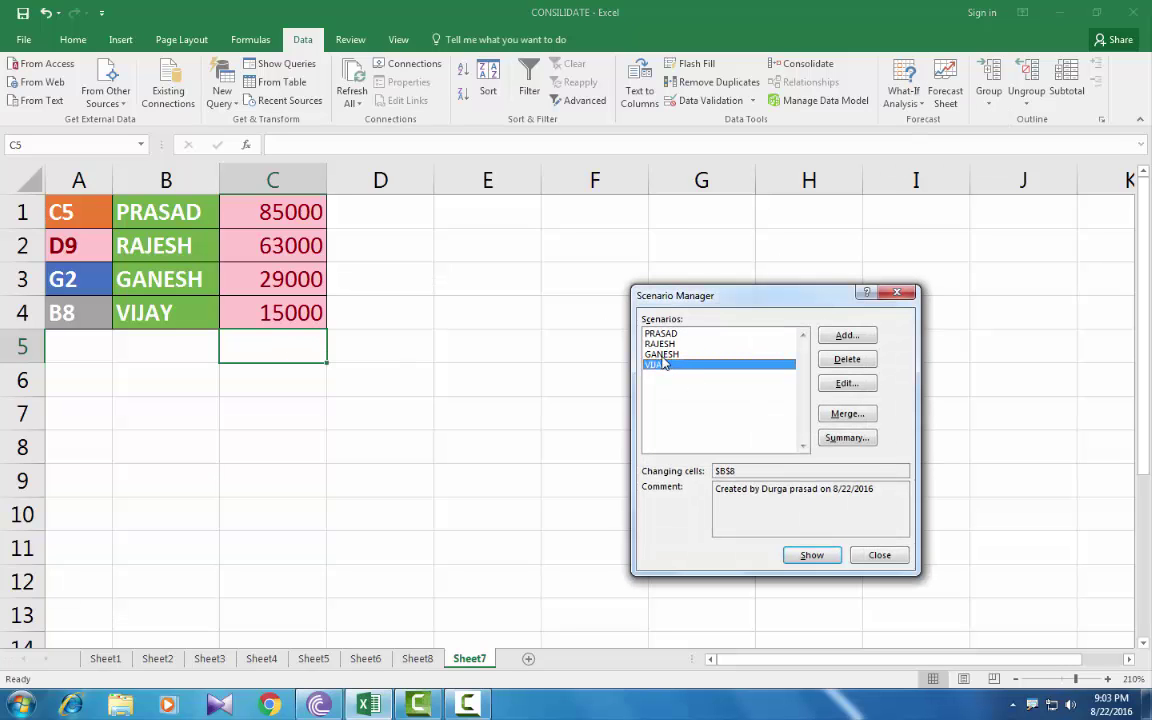
left_click(660, 354)
left_click(815, 555)
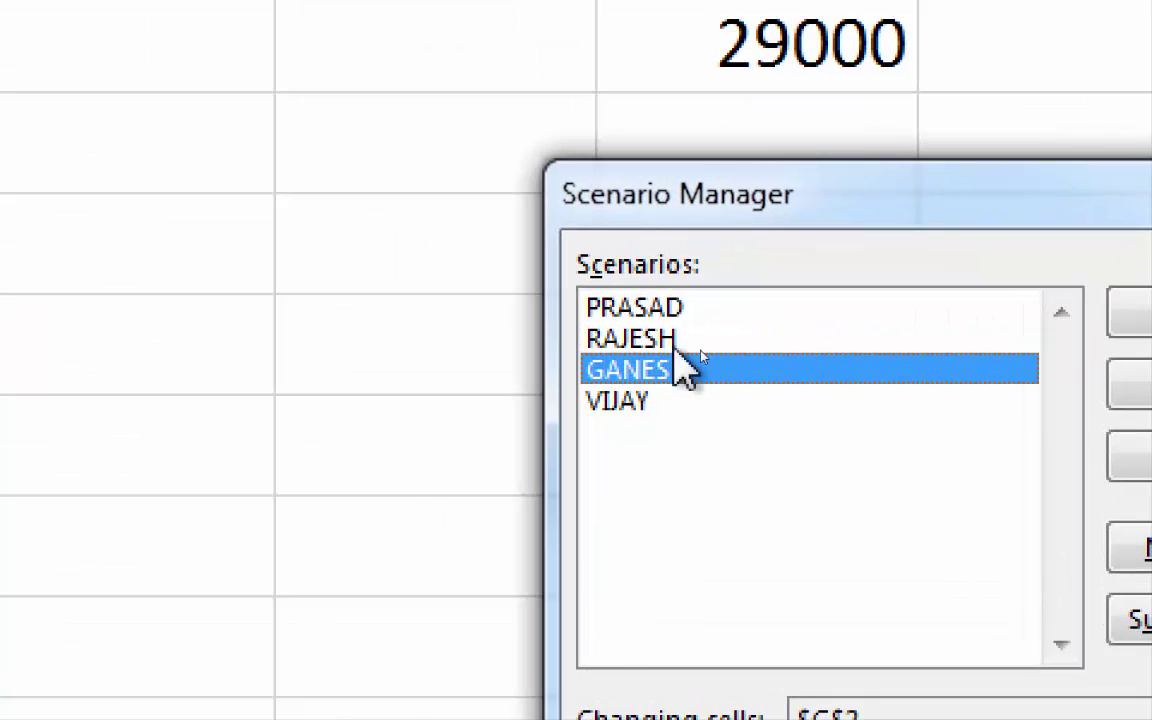
Delete all four scenarios from Scenario Manager and close it
left_click(1151, 388)
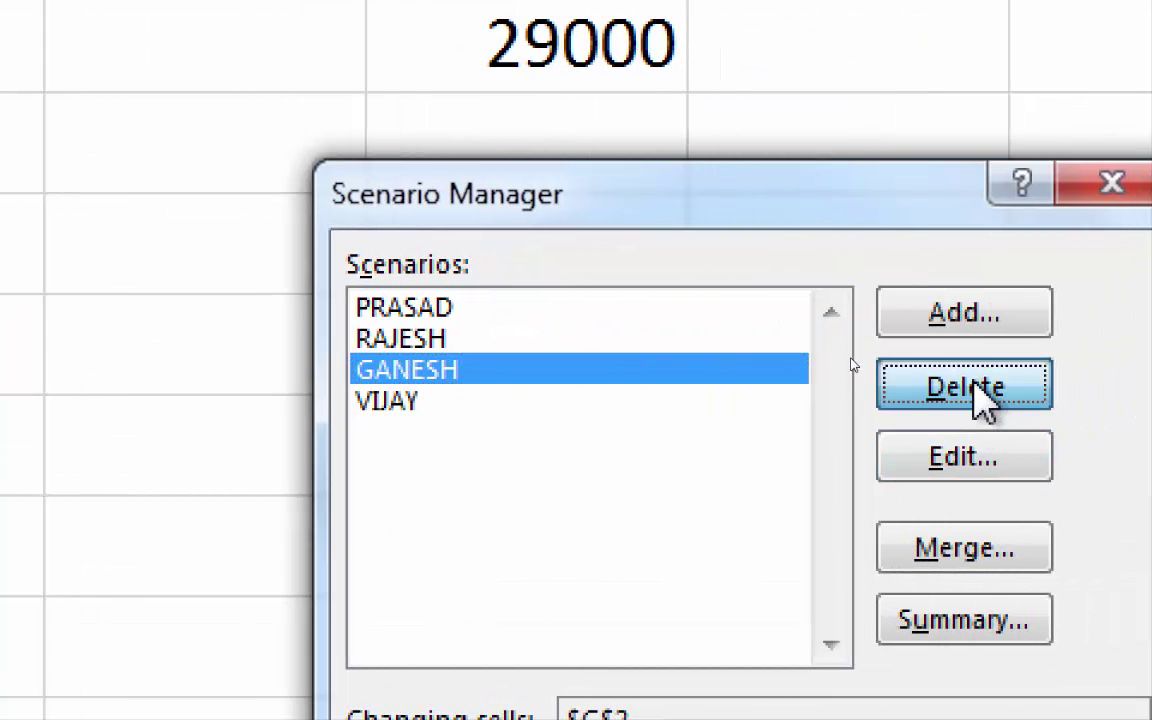
left_click(979, 390)
left_click(979, 390)
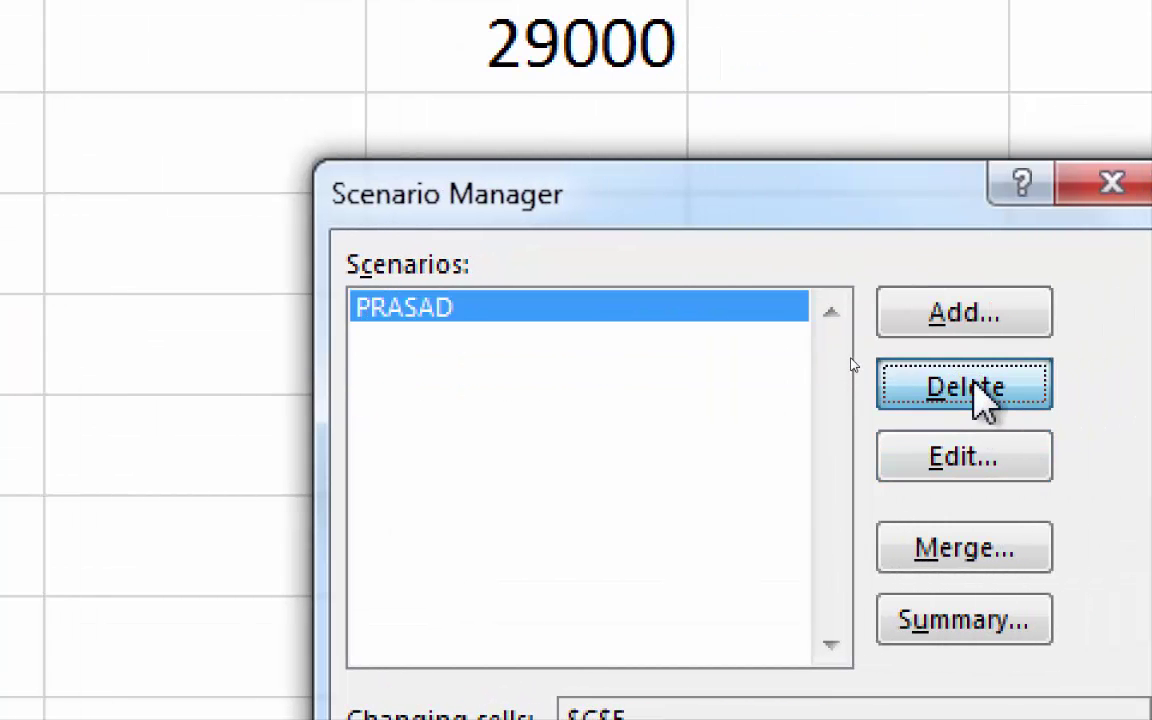
left_click(979, 388)
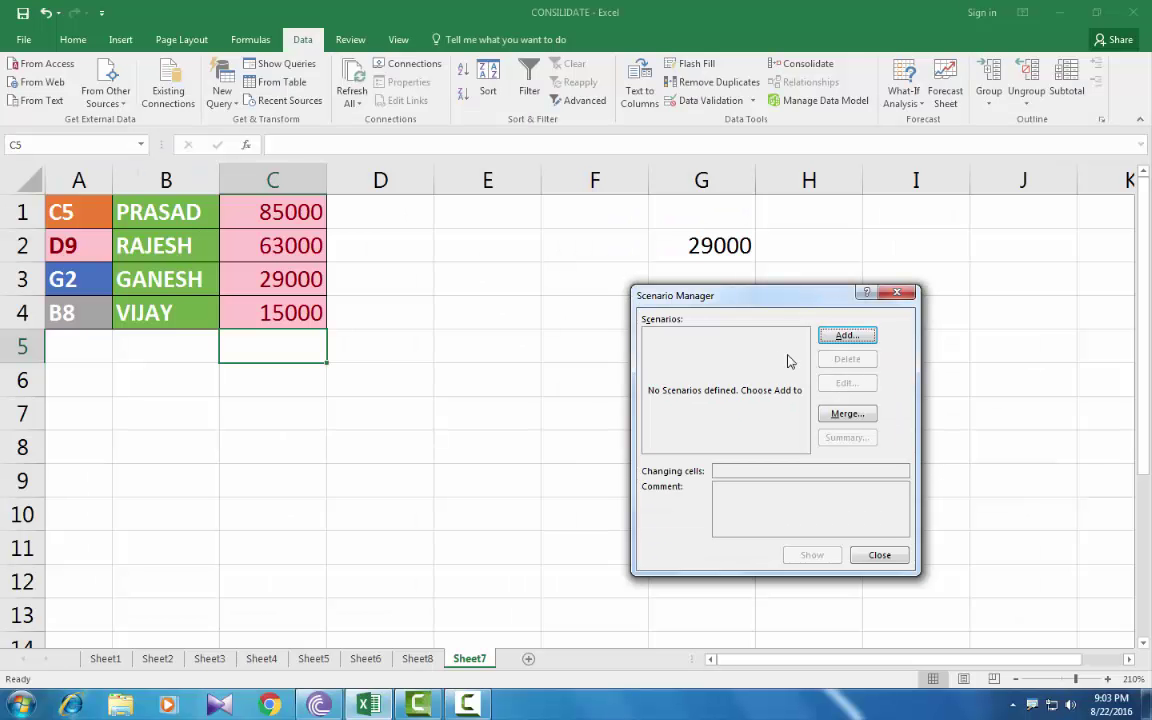
left_click(899, 291)
Start a Goal Seek what-if analysis
left_click(903, 95)
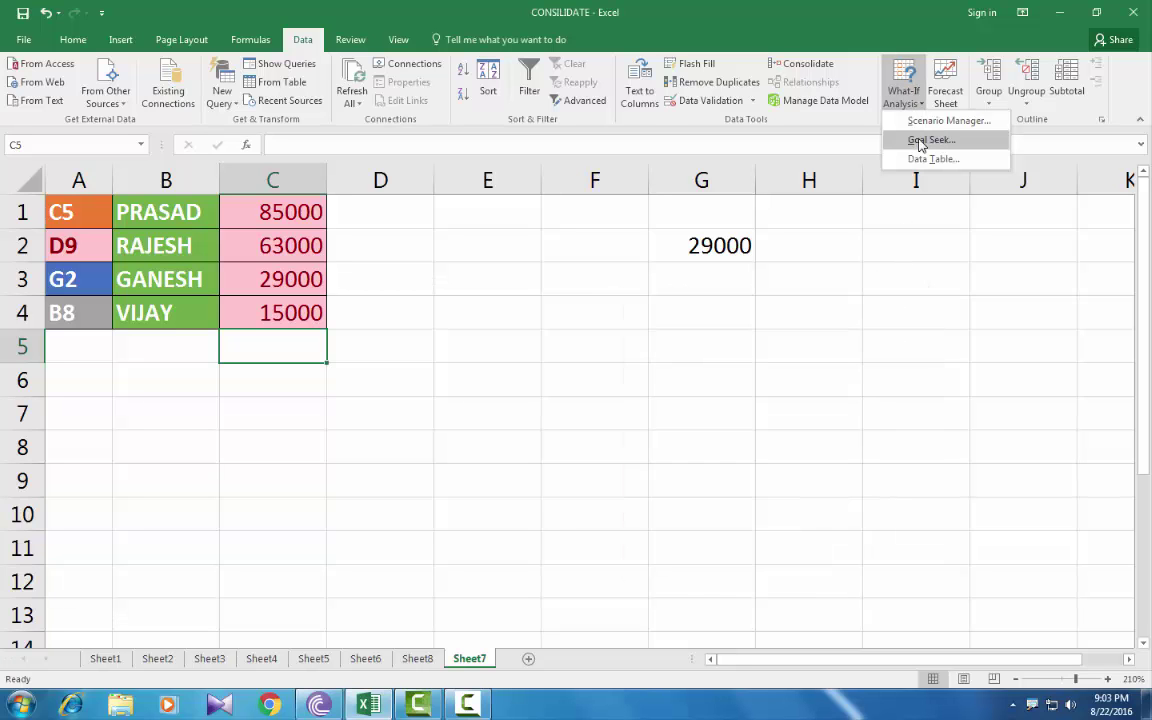